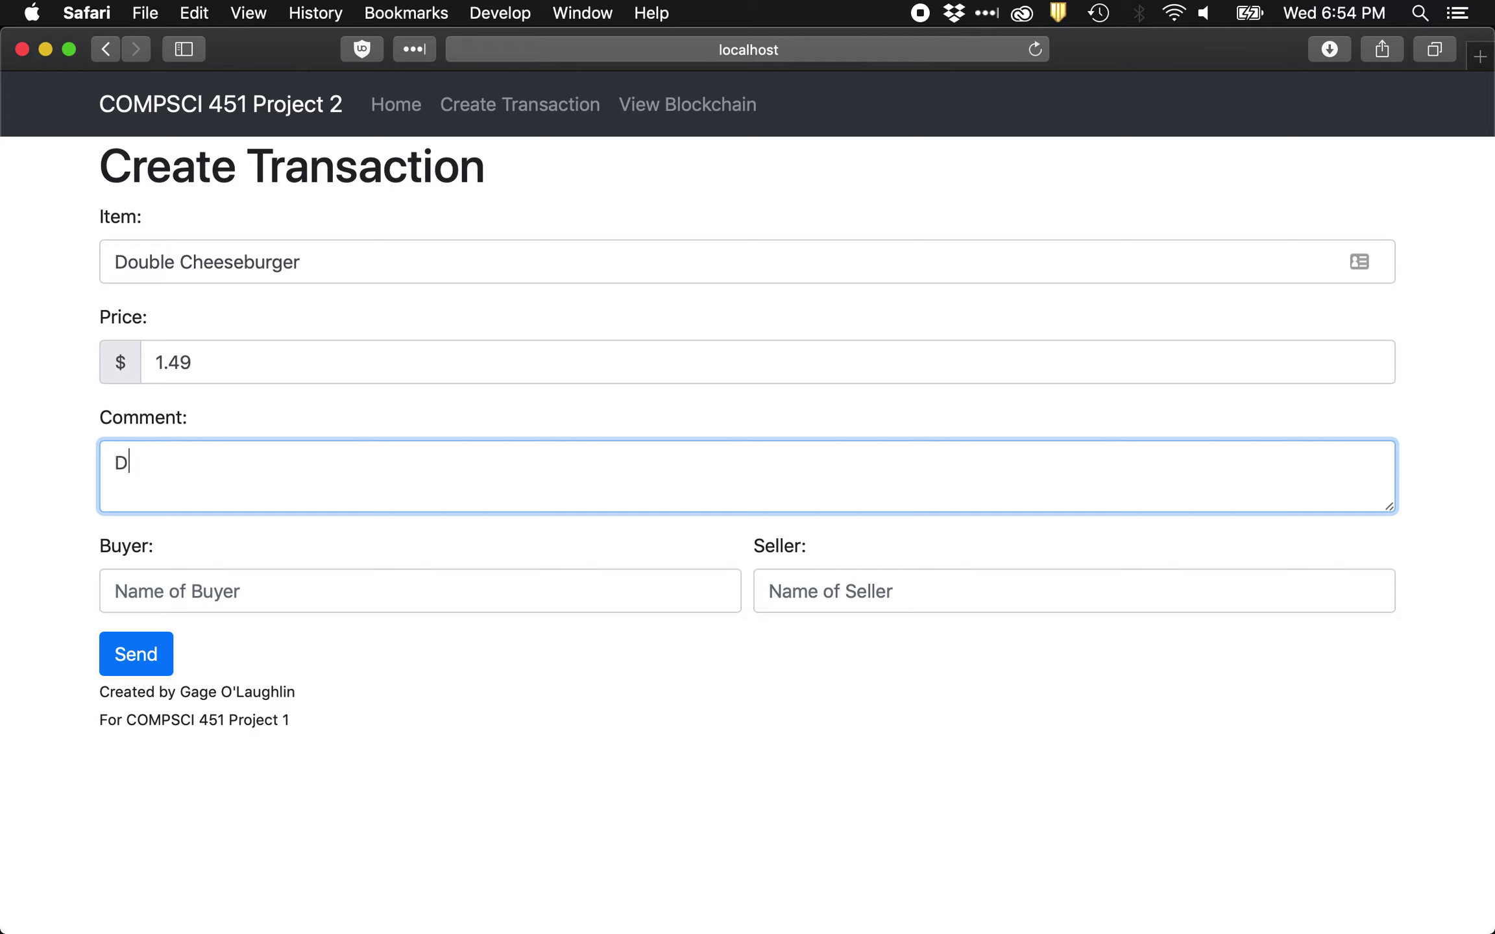
- Enter the comment "Double Cheeseburger with Lettuce, Tomato, Ketchup, and Mayo." for the transaction
key("BackSpace")
type("eseburger with ")
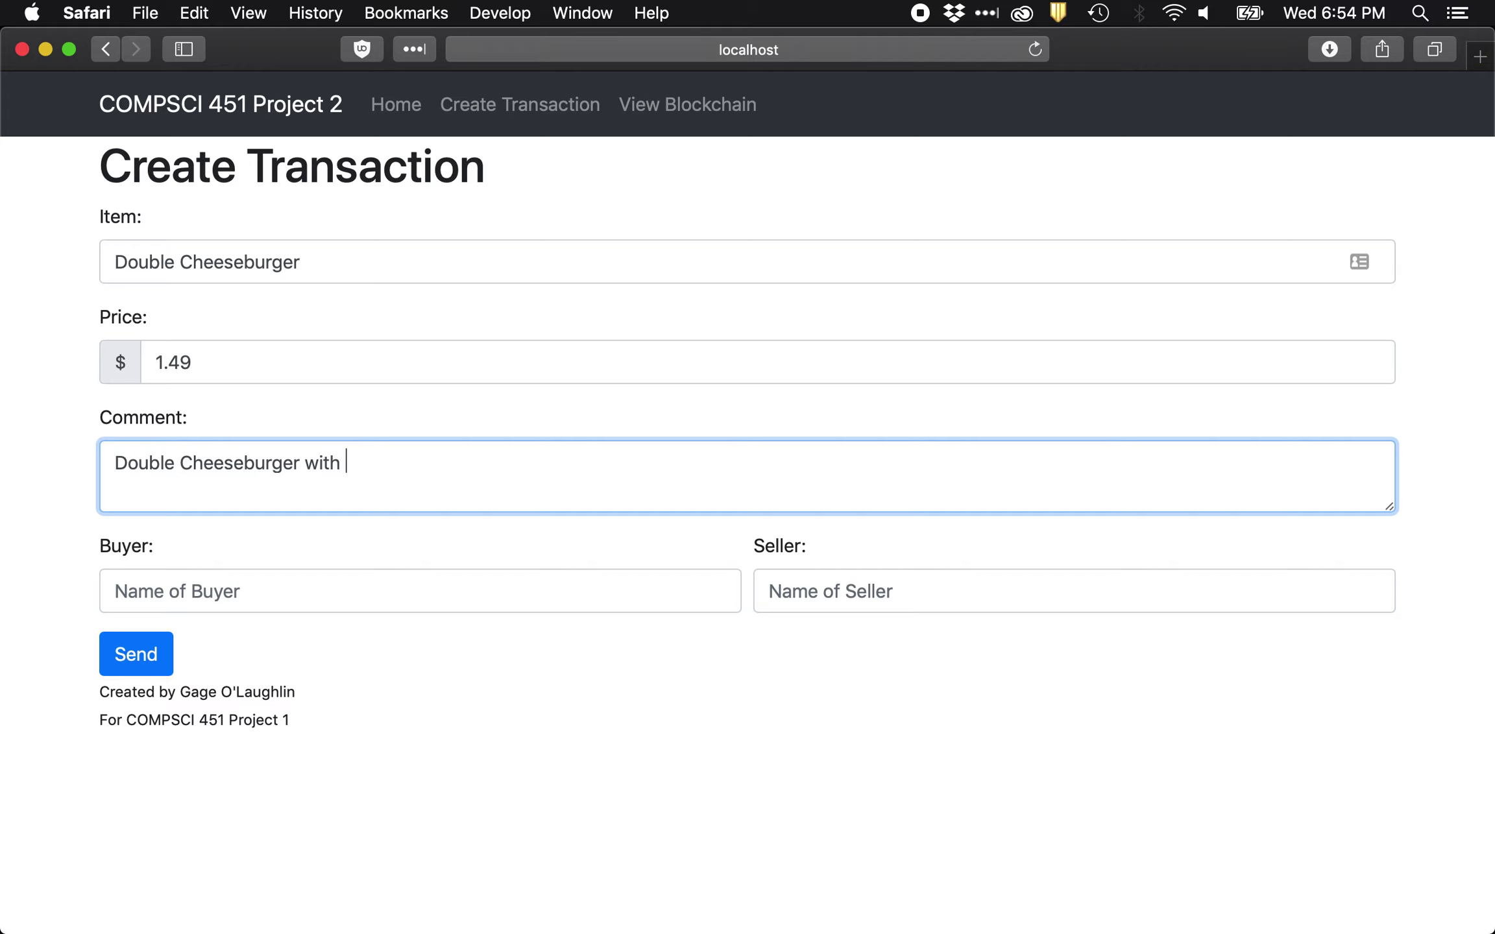
type("Lettuce, Tomato, ")
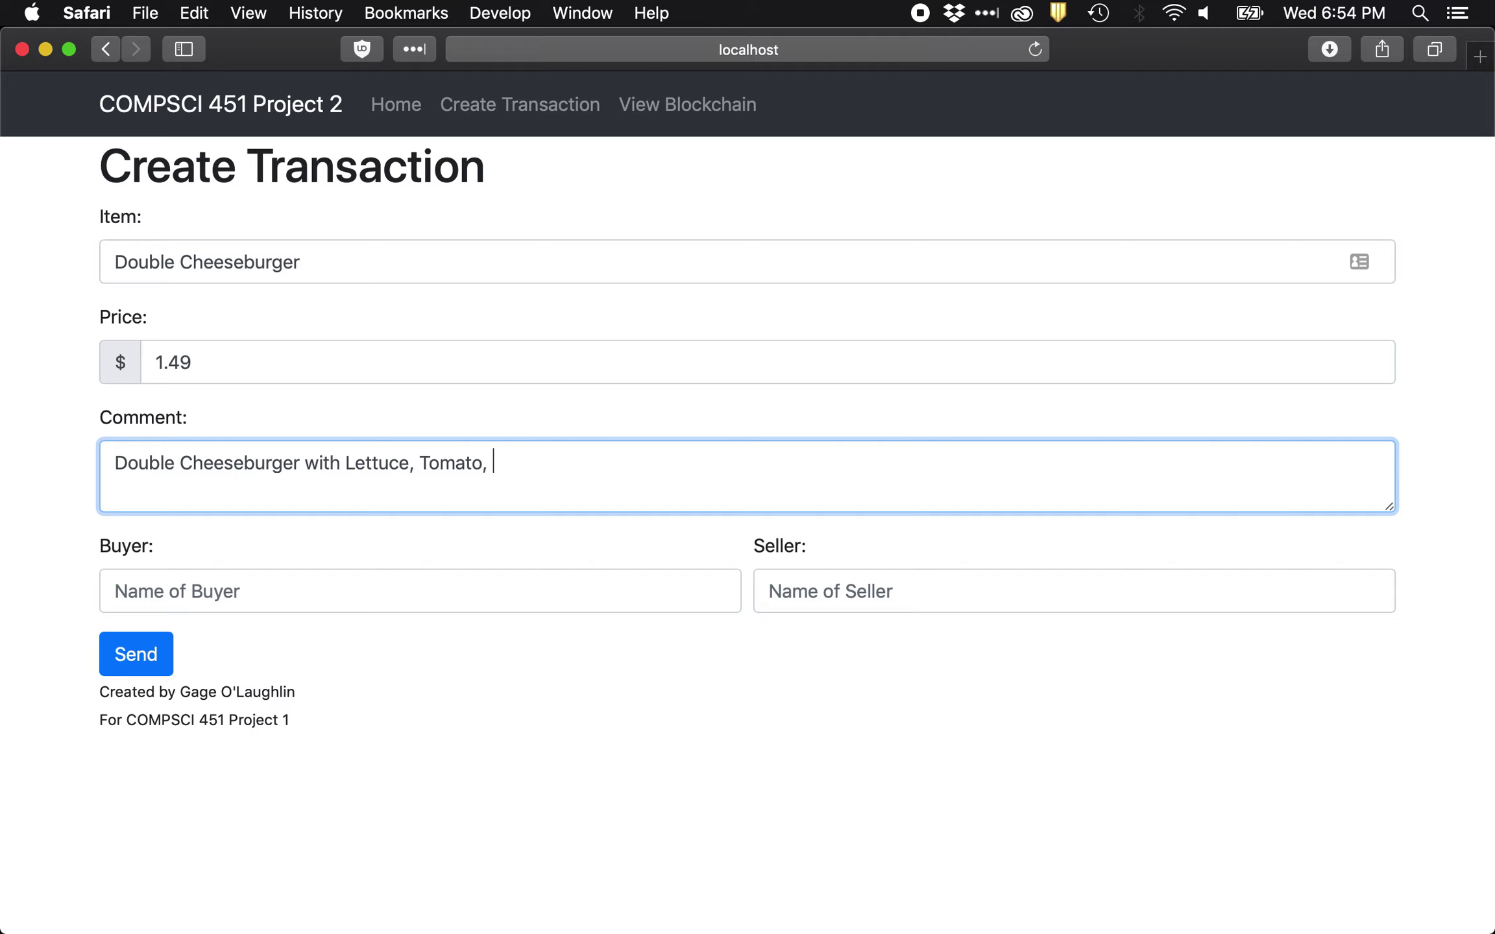
type("Ketchup")
key("BackSpace")
type("tchup, and Mayo")
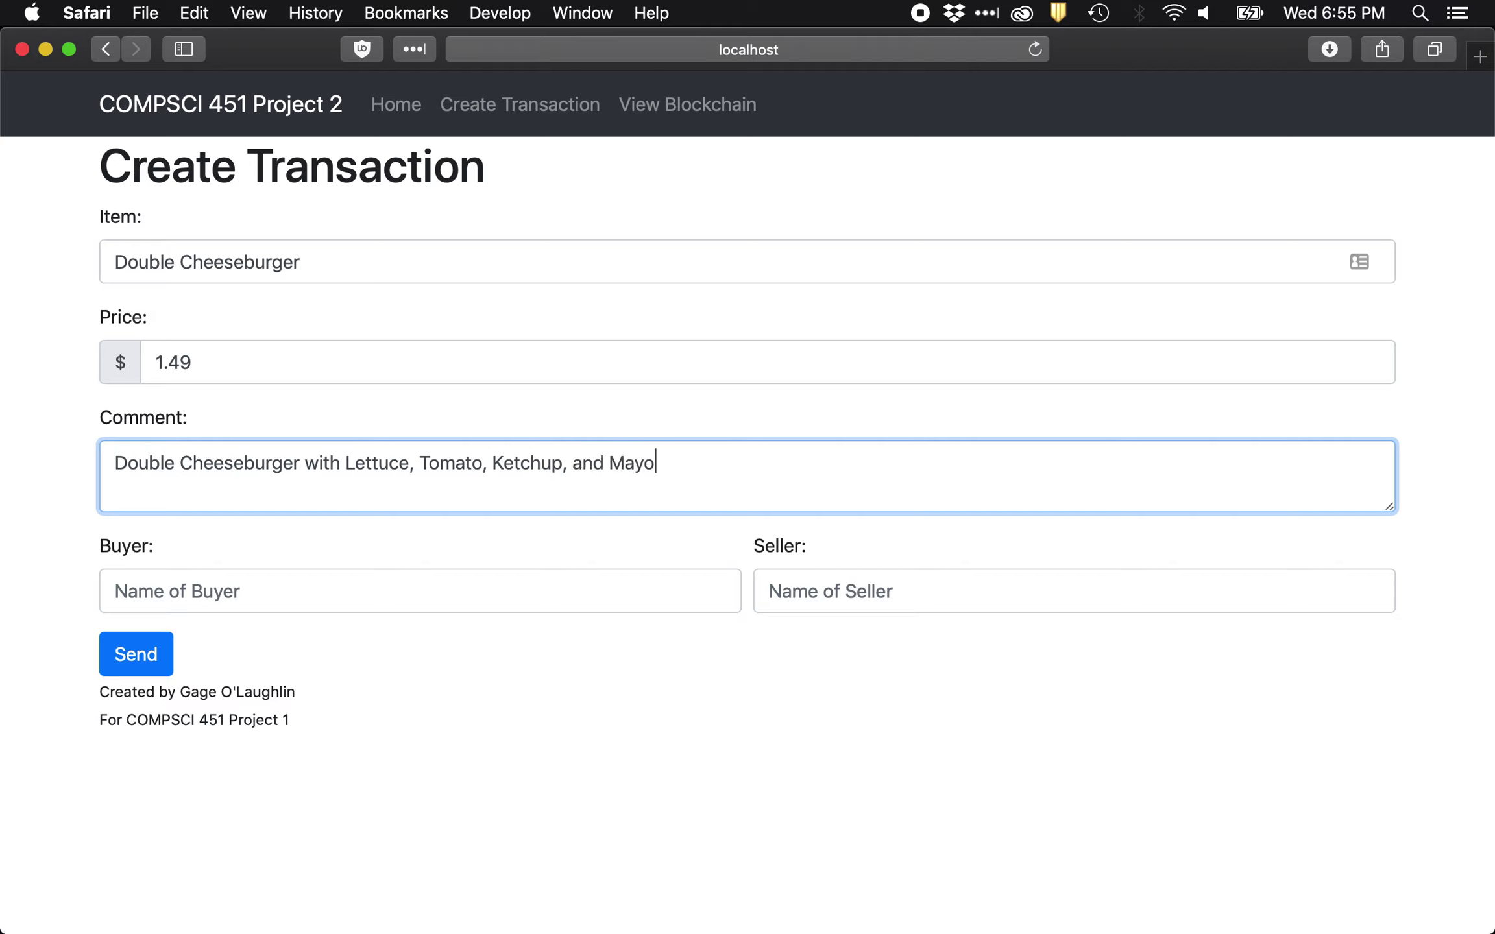
type(".")
- Fill in the buyer's name and the seller Burger Bell, and send the Double Cheeseburger transaction
left_click(349, 592)
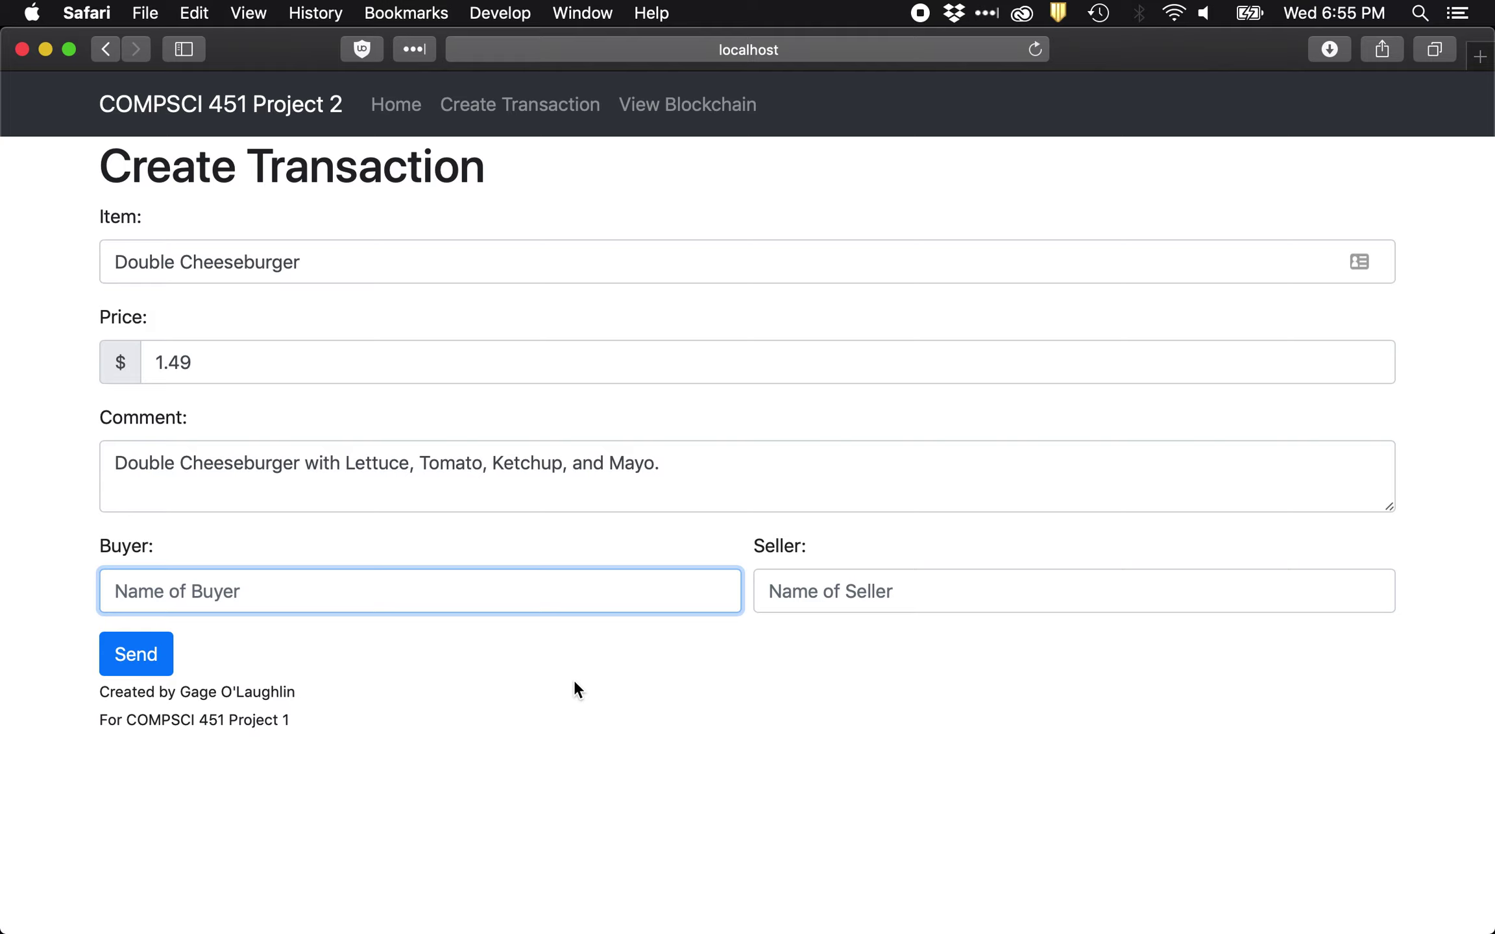
type("Twilight Sparkle")
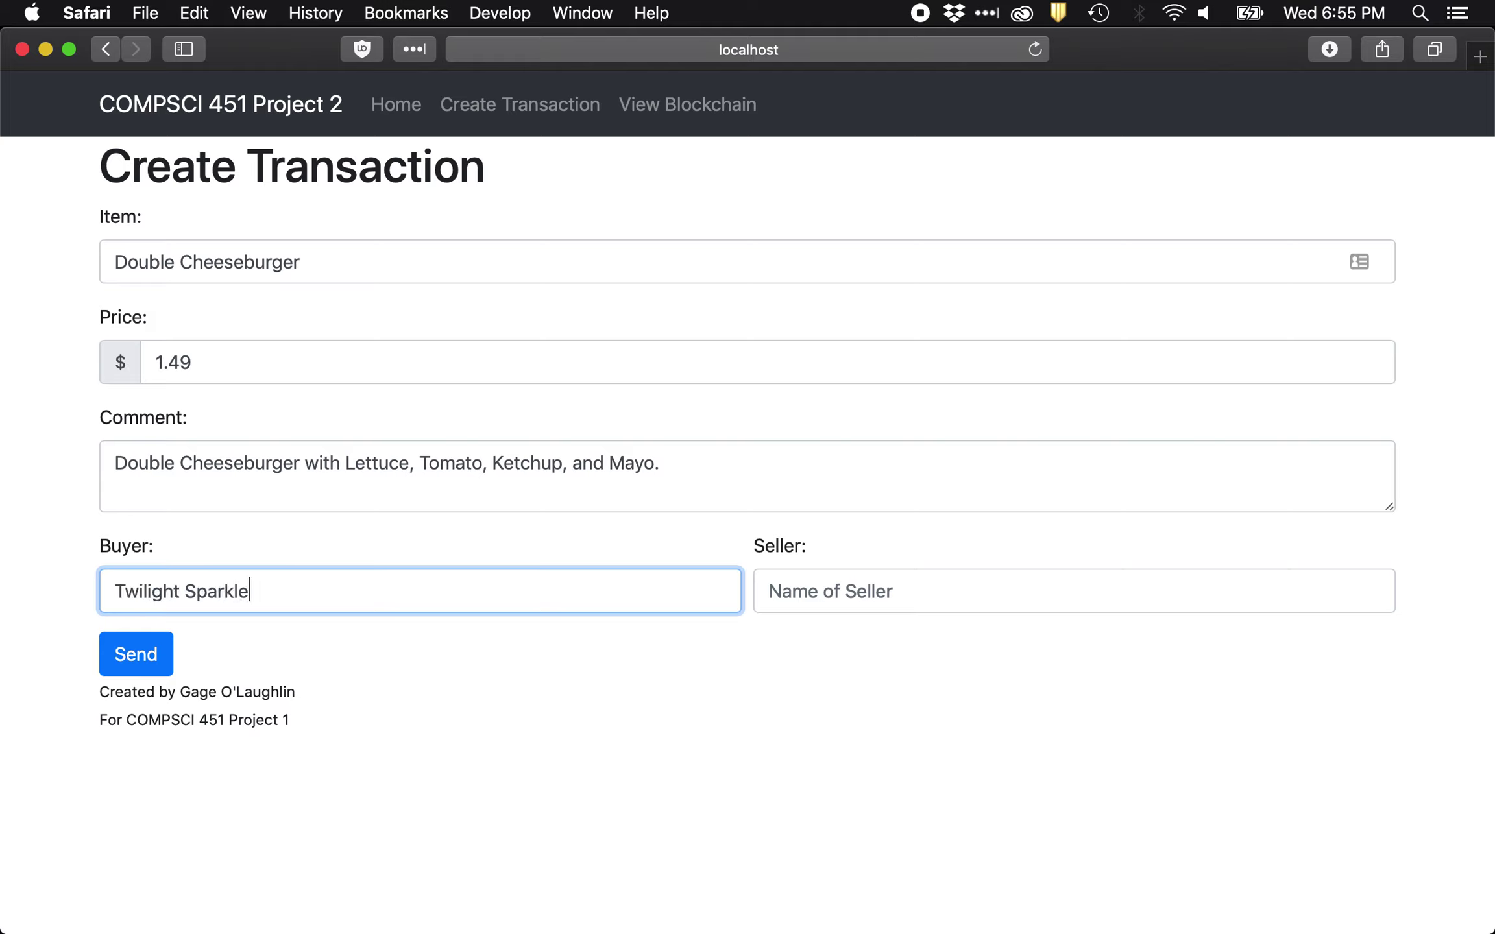
key("Tab")
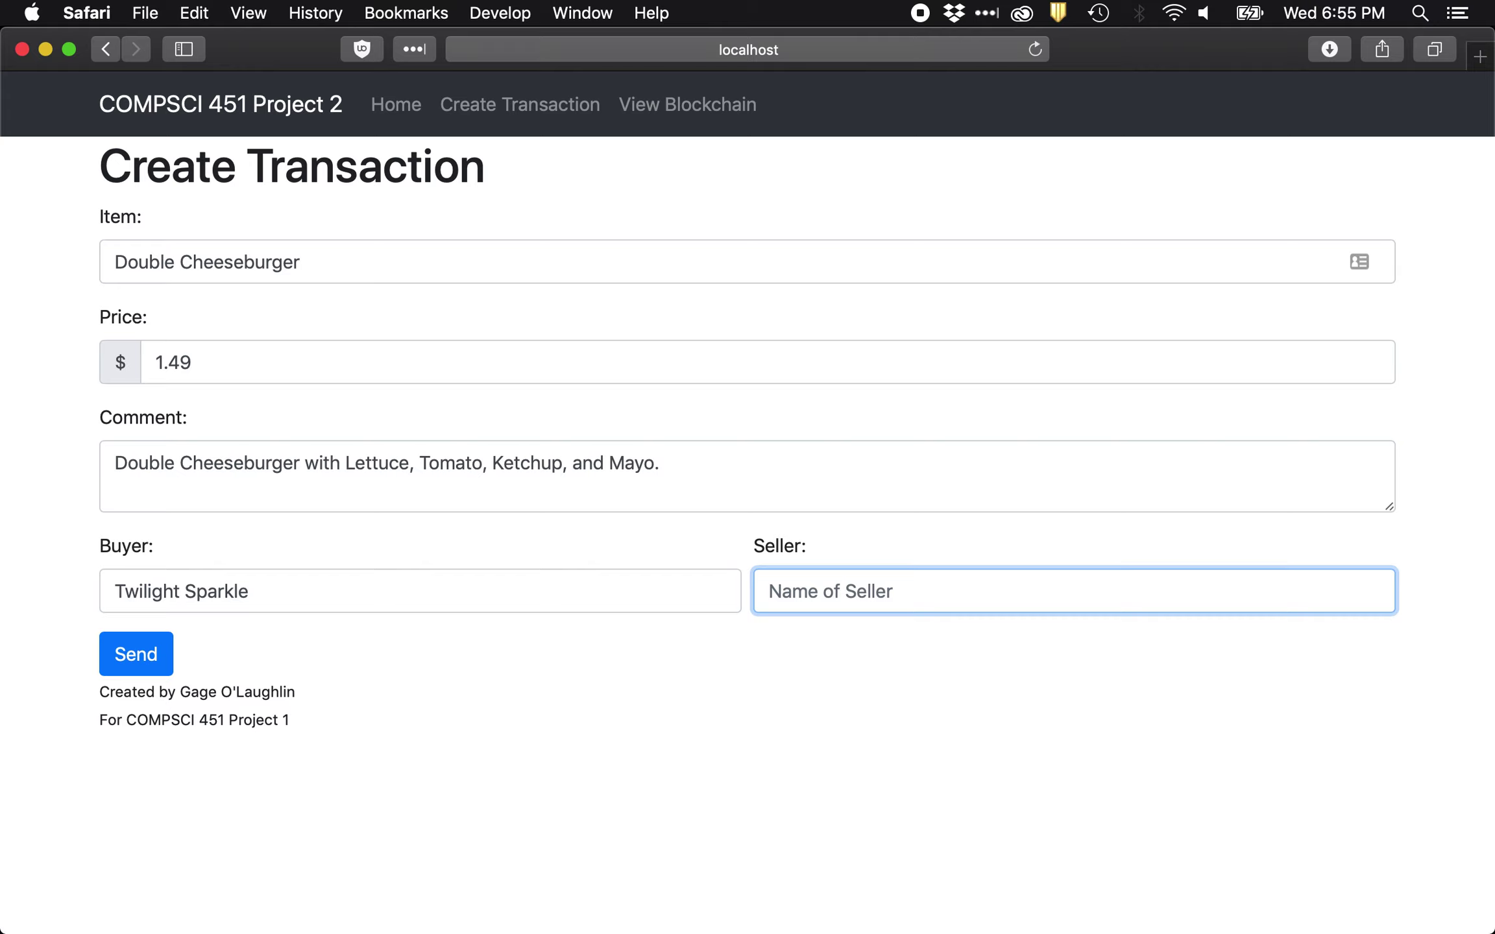
type("Burger ")
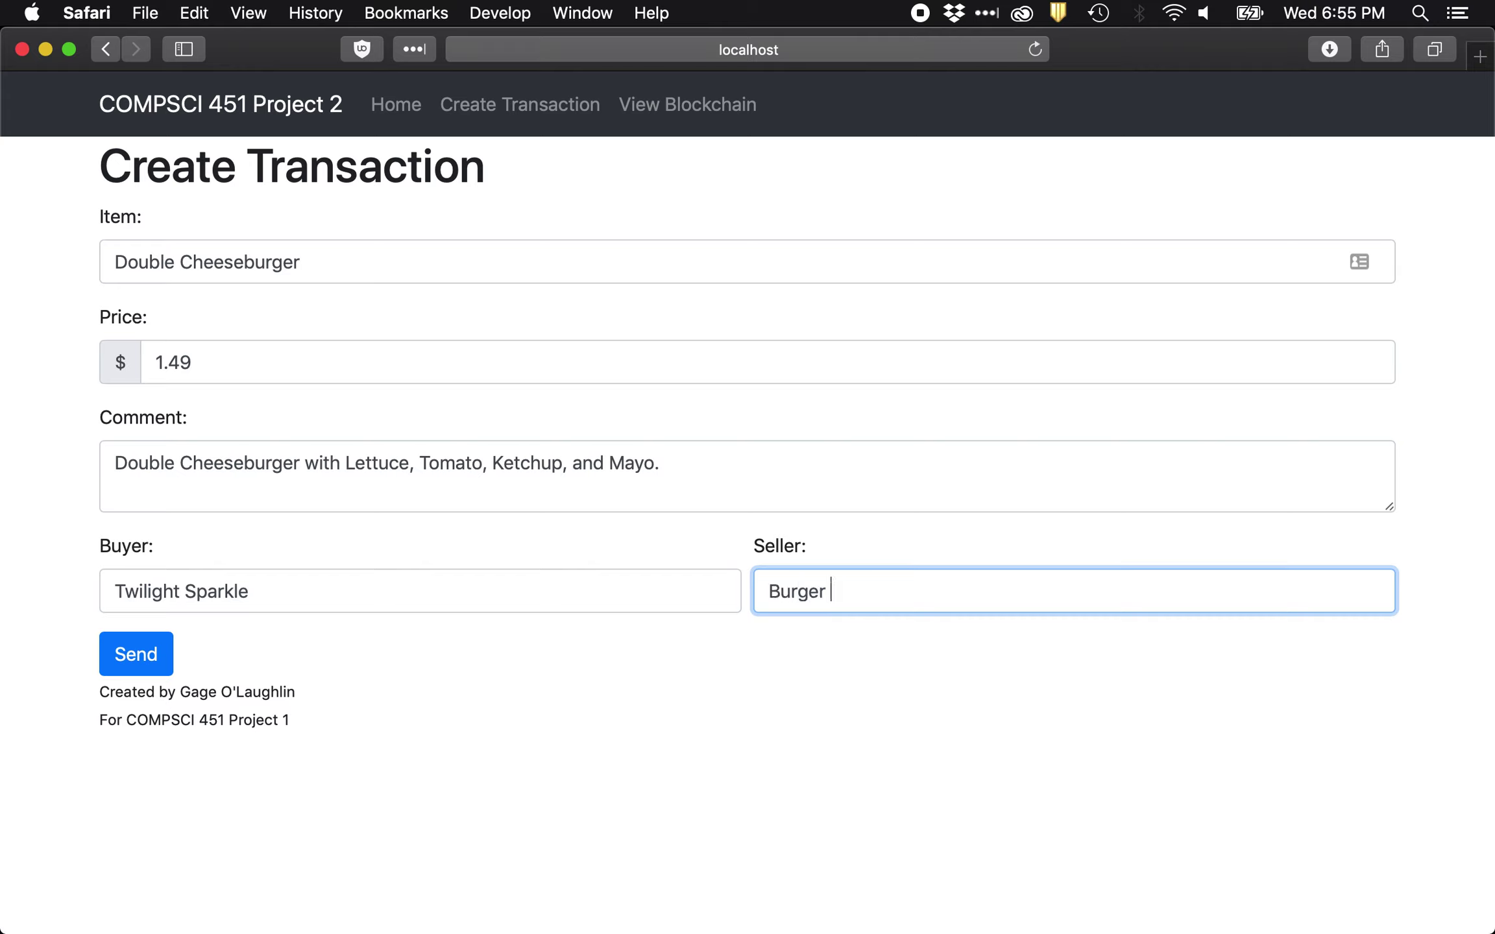
type("Bell")
left_click(504, 697)
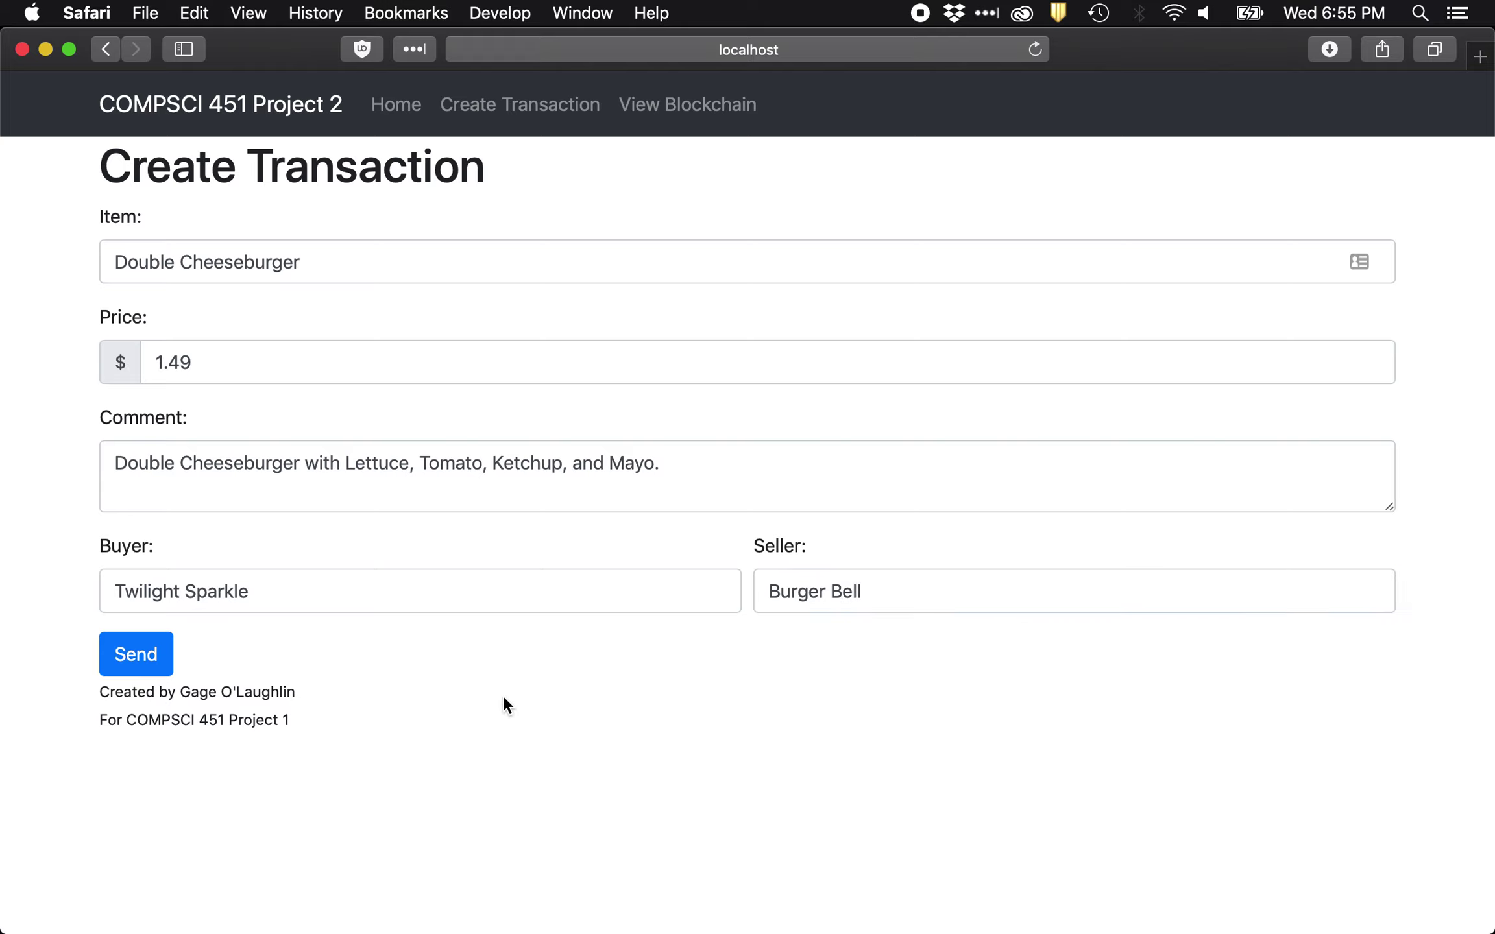
left_click(134, 656)
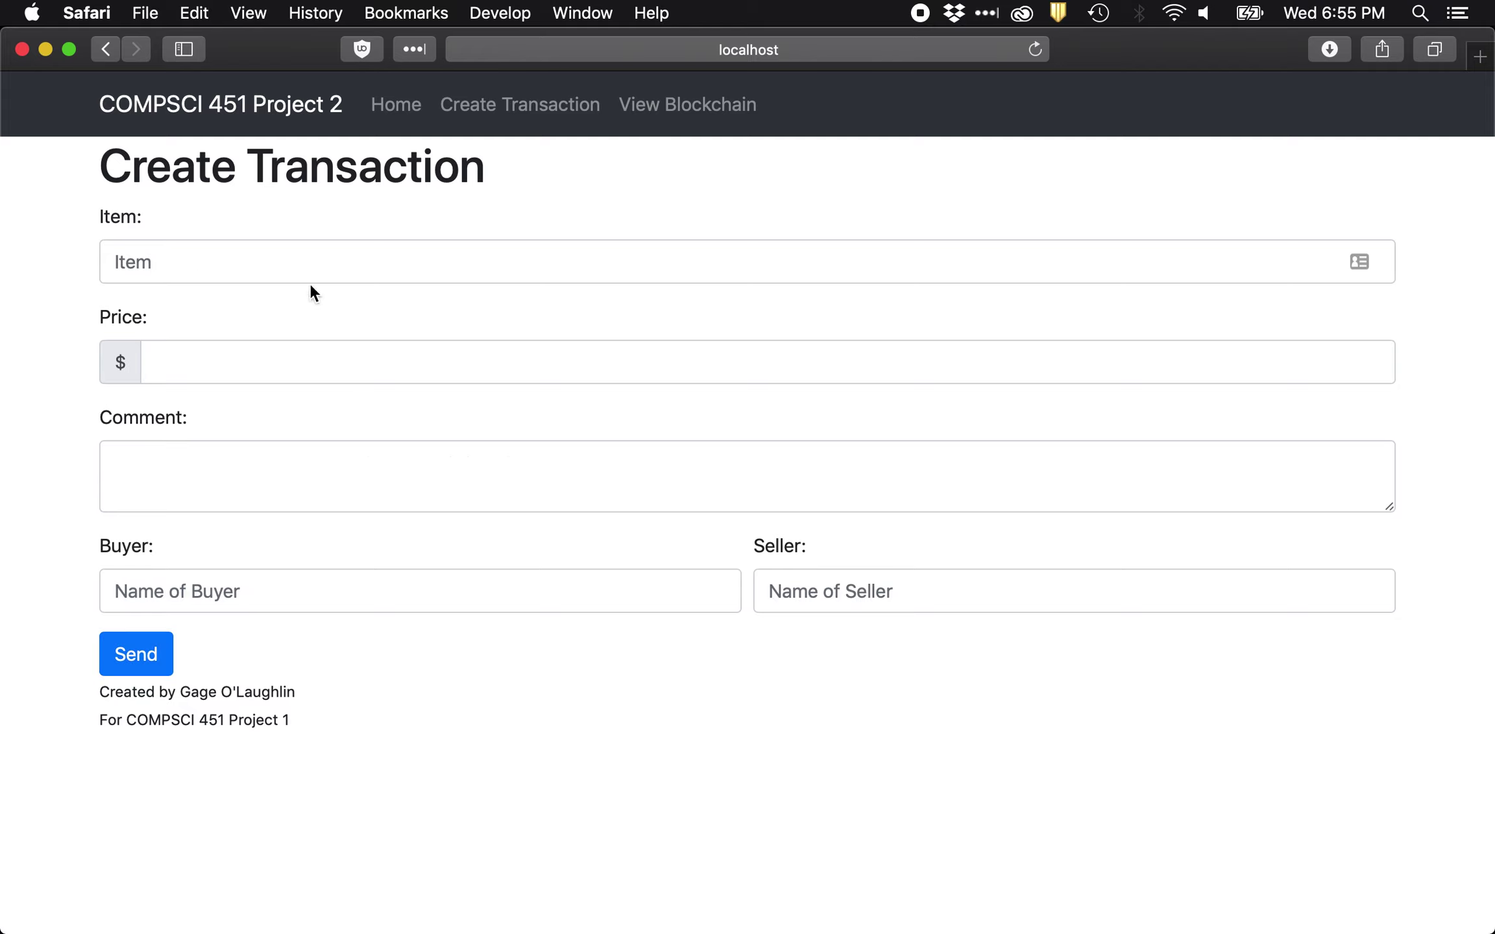
- Start a new transaction with the item Large Fries and a price of 1.99 dollars
left_click(282, 254)
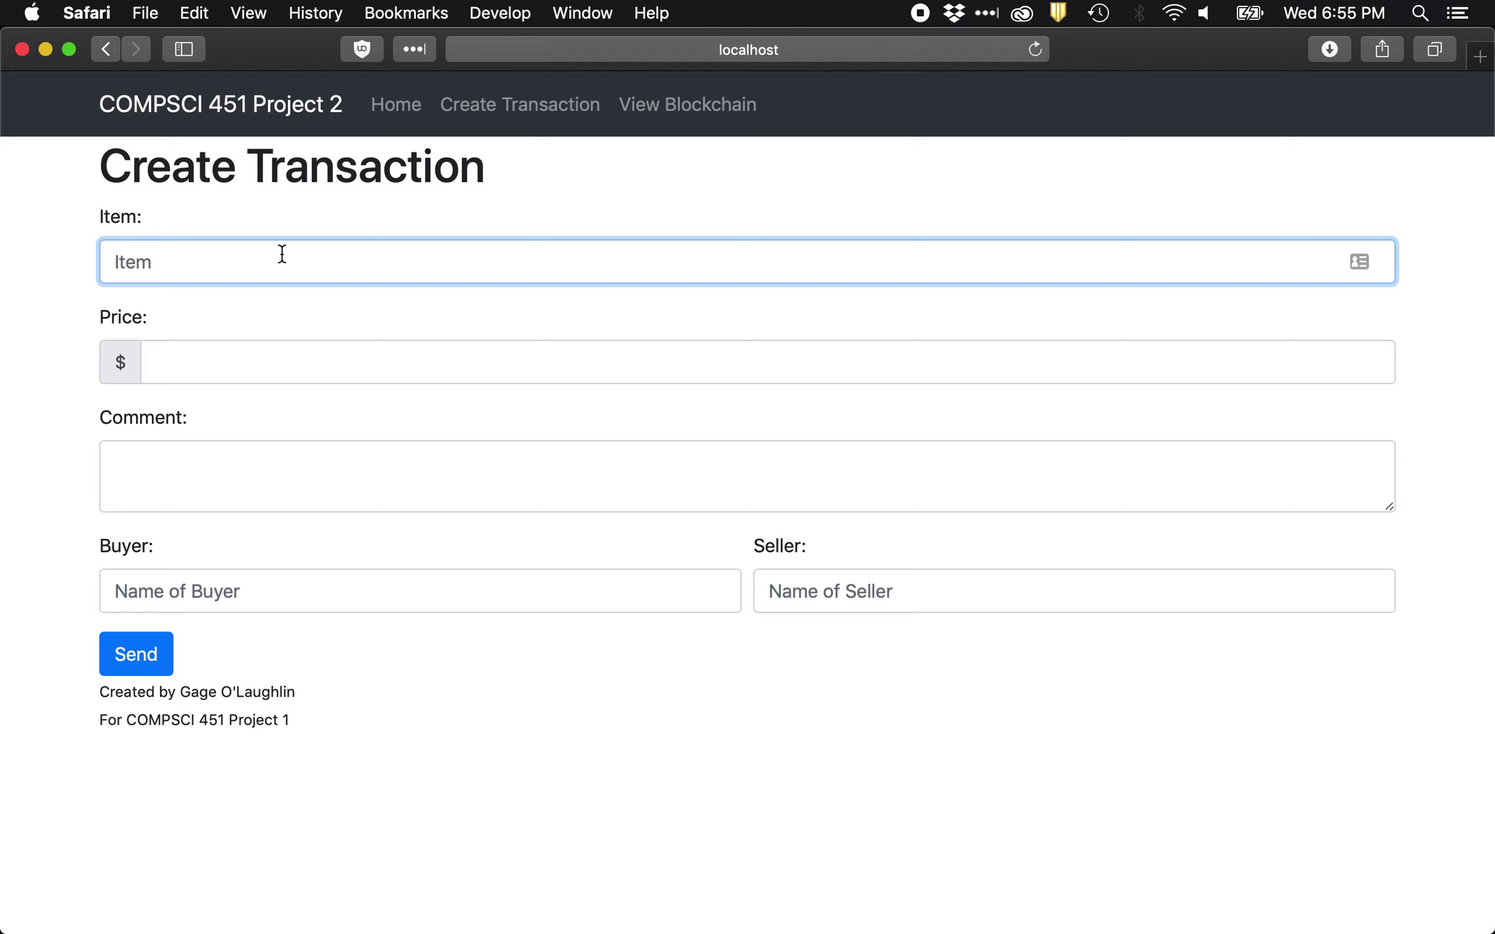
type("Large Fries")
left_click(250, 360)
type("1.99")
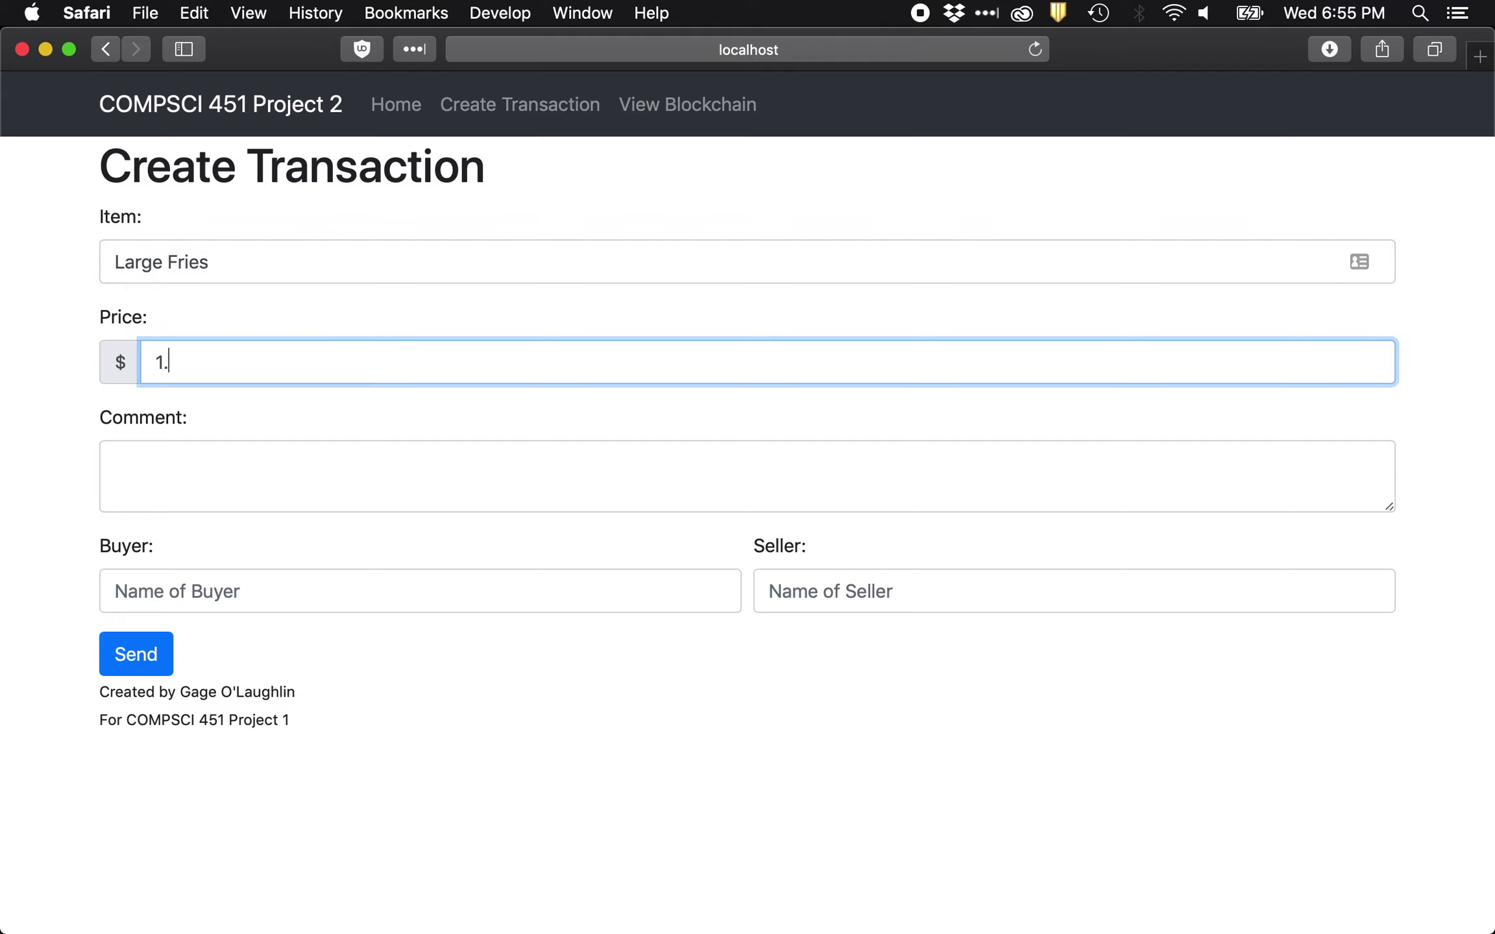
key("BackSpace")
key("BackSpace")
key("BackSpace")
type(".")
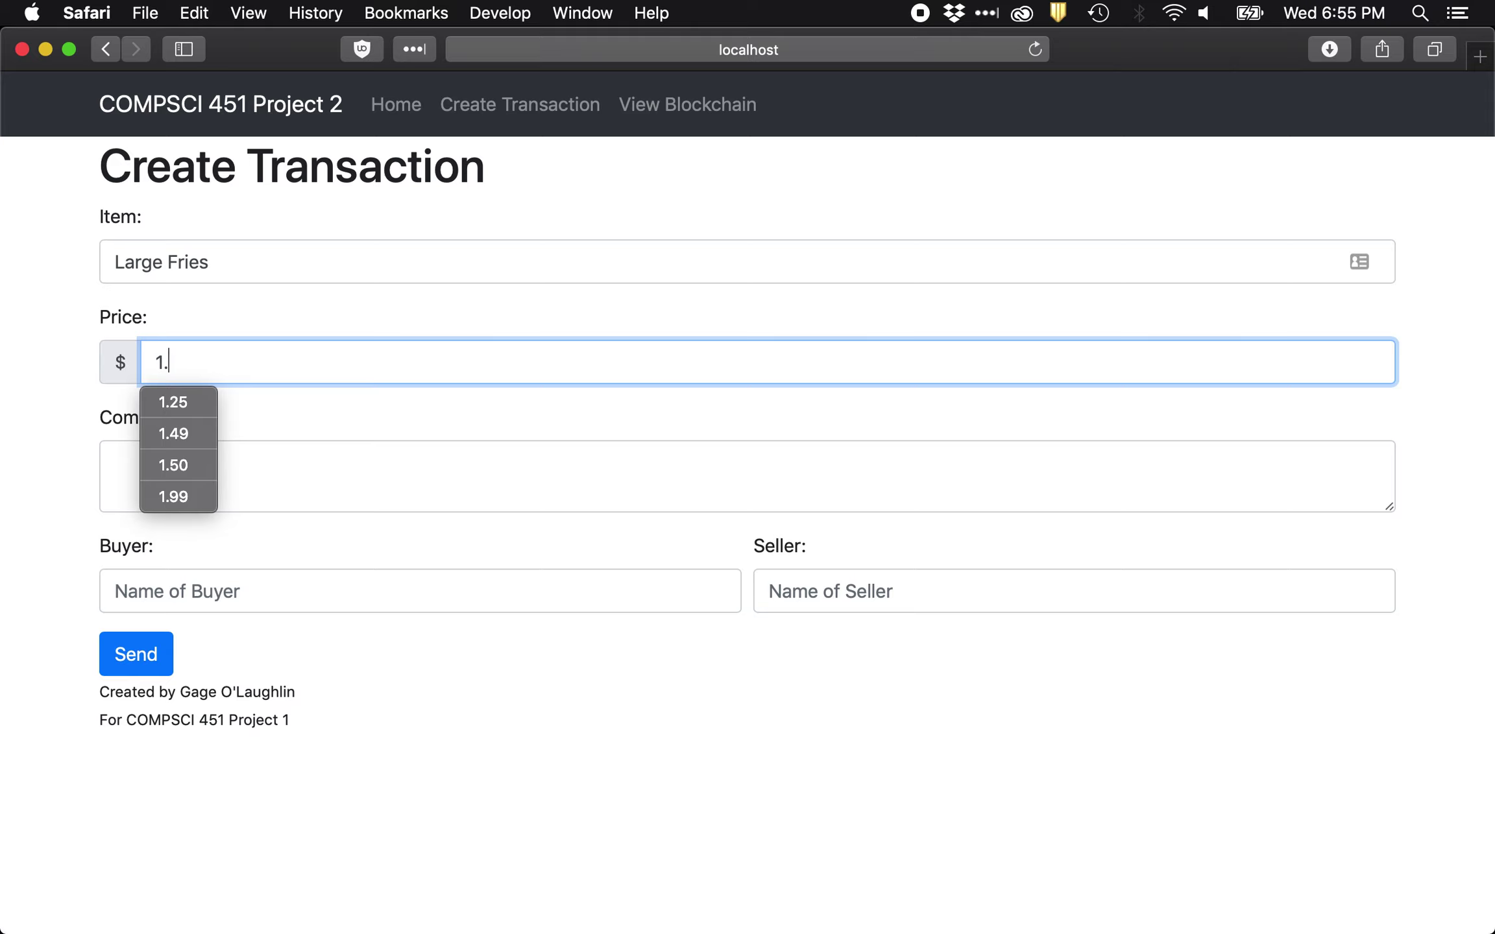
type("49")
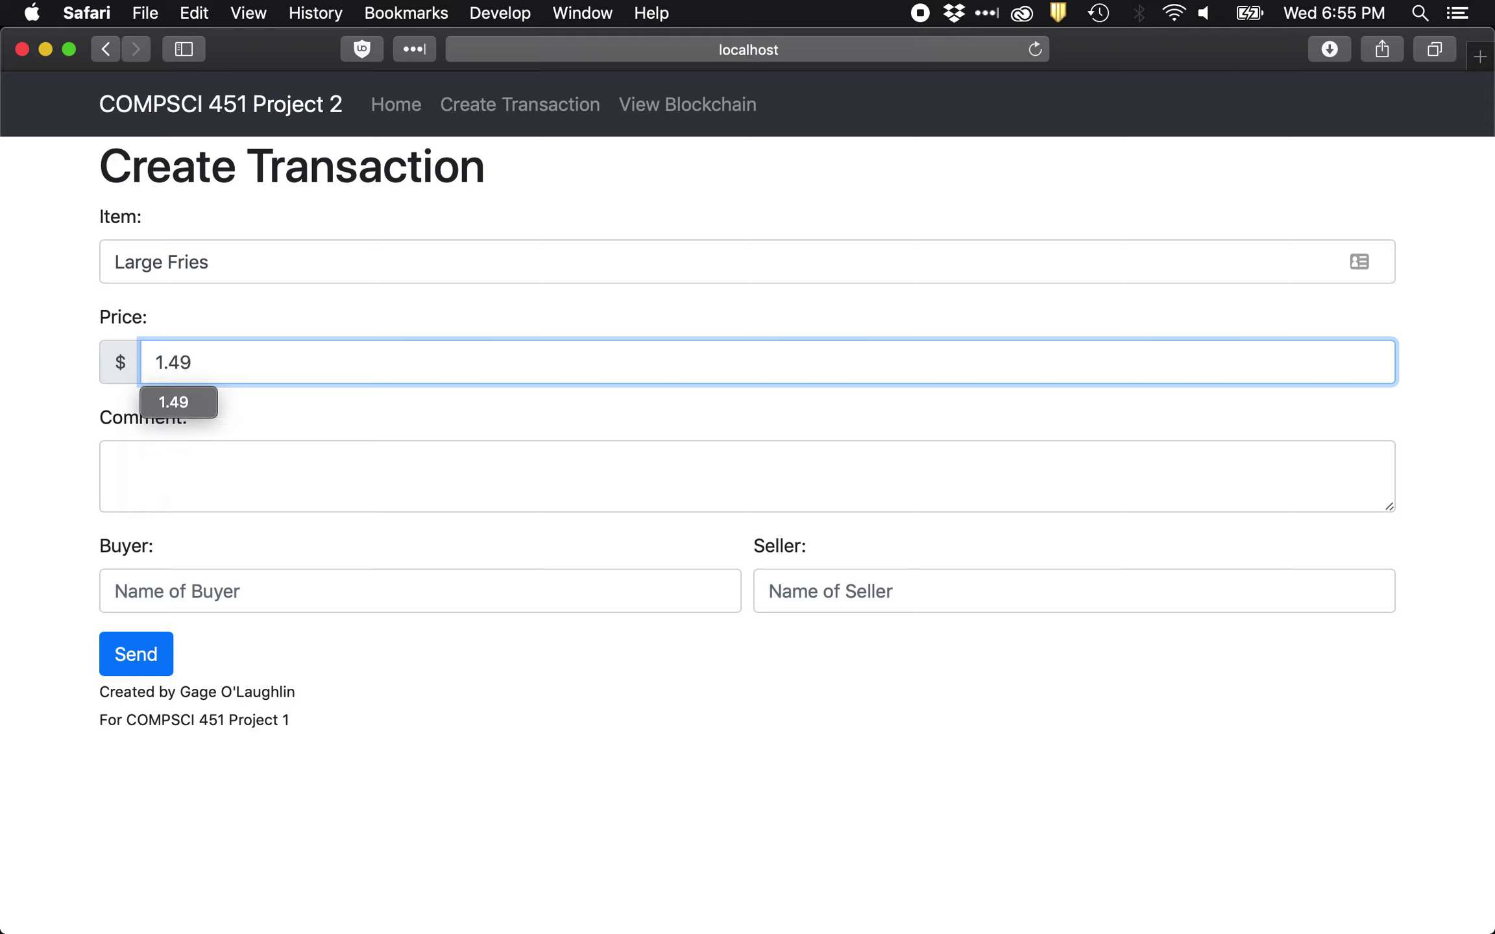
key("BackSpace")
key("BackSpace")
type("99")
left_click(297, 415)
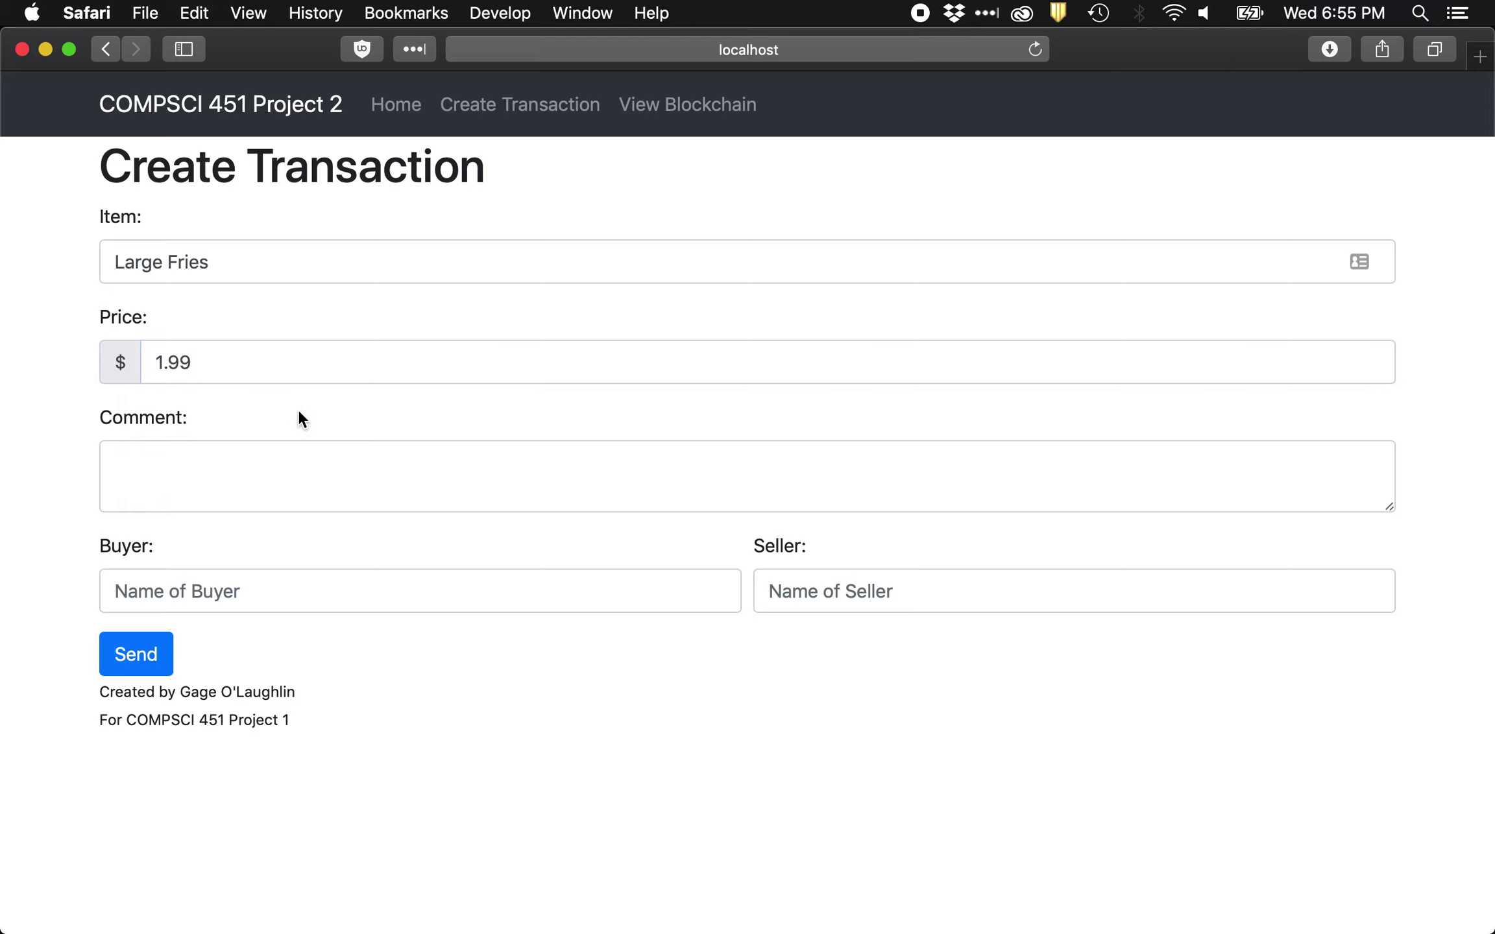
- Enter the comment "Large sized Fries." for the Large Fries transaction
left_click(271, 458)
type("Large ")
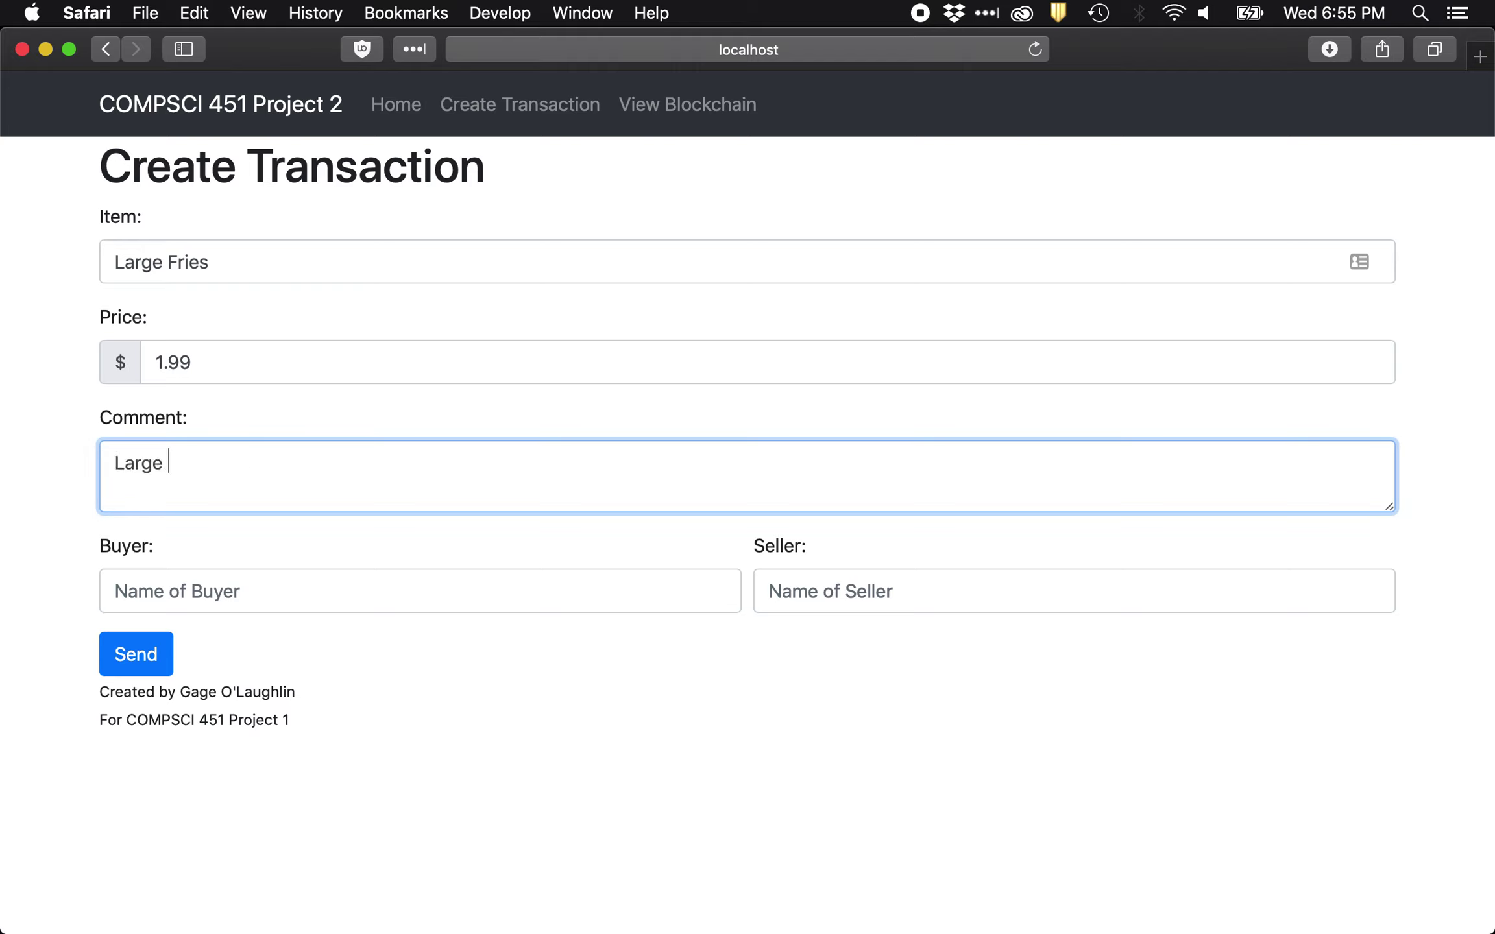
type("Fries")
key("BackSpace")
key("BackSpace")
key("BackSpace")
key("BackSpace")
key("BackSpace")
key("BackSpace")
type("sized fries")
key("BackSpace")
key("BackSpace")
key("BackSpace")
key("BackSpace")
key("BackSpace")
type("Fries.")
- Fill in the buyer's name and the seller Burger Bell, and send the Large Fries transaction
left_click(274, 580)
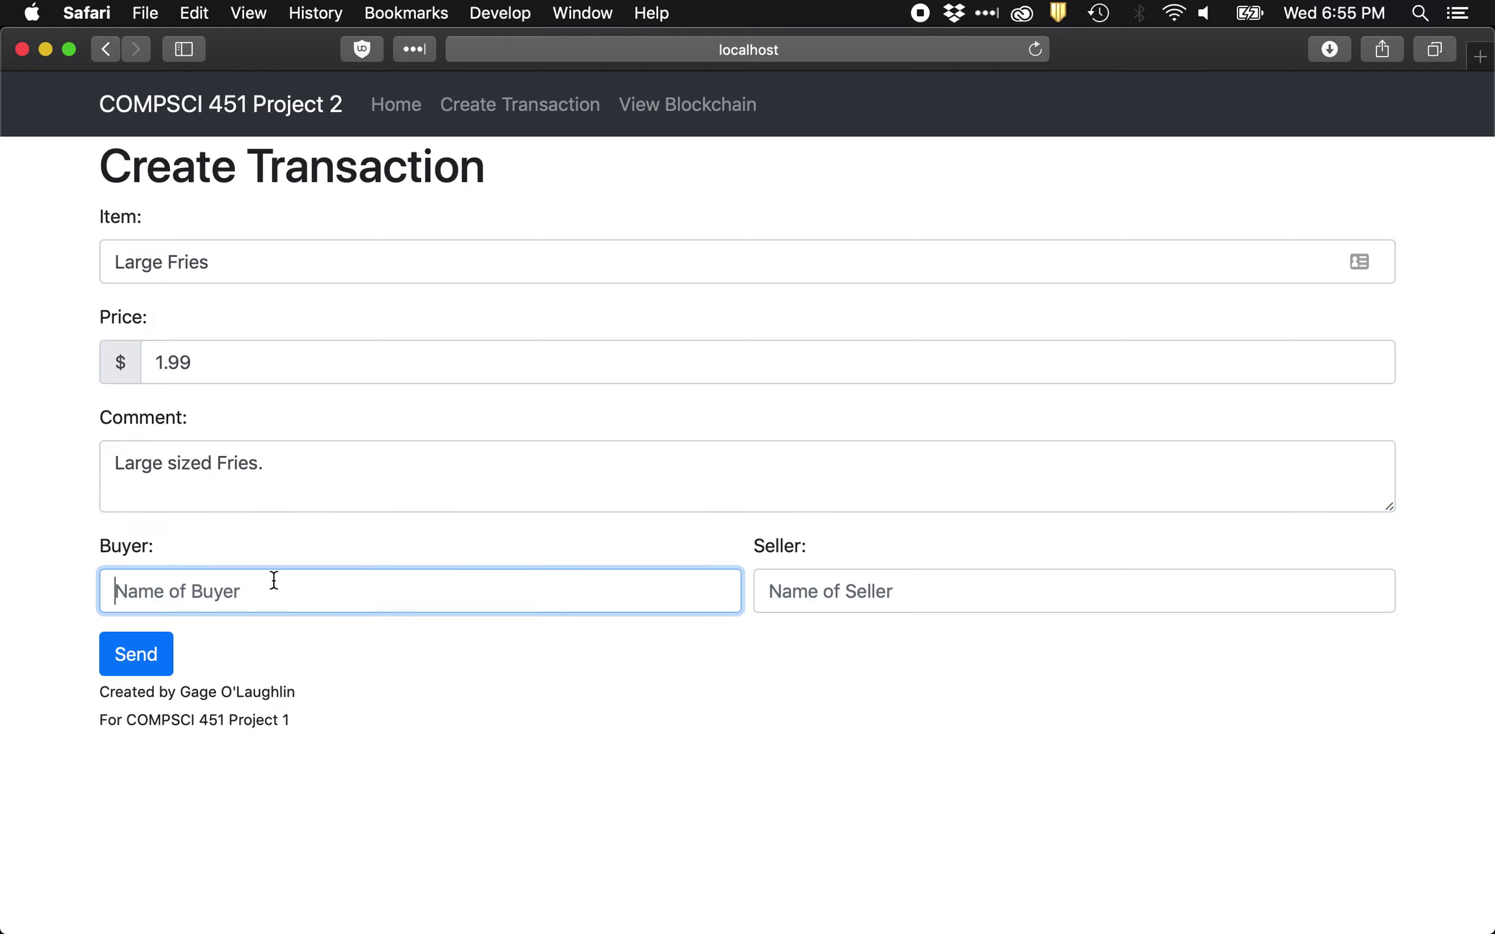
type("Twilight Sparkle")
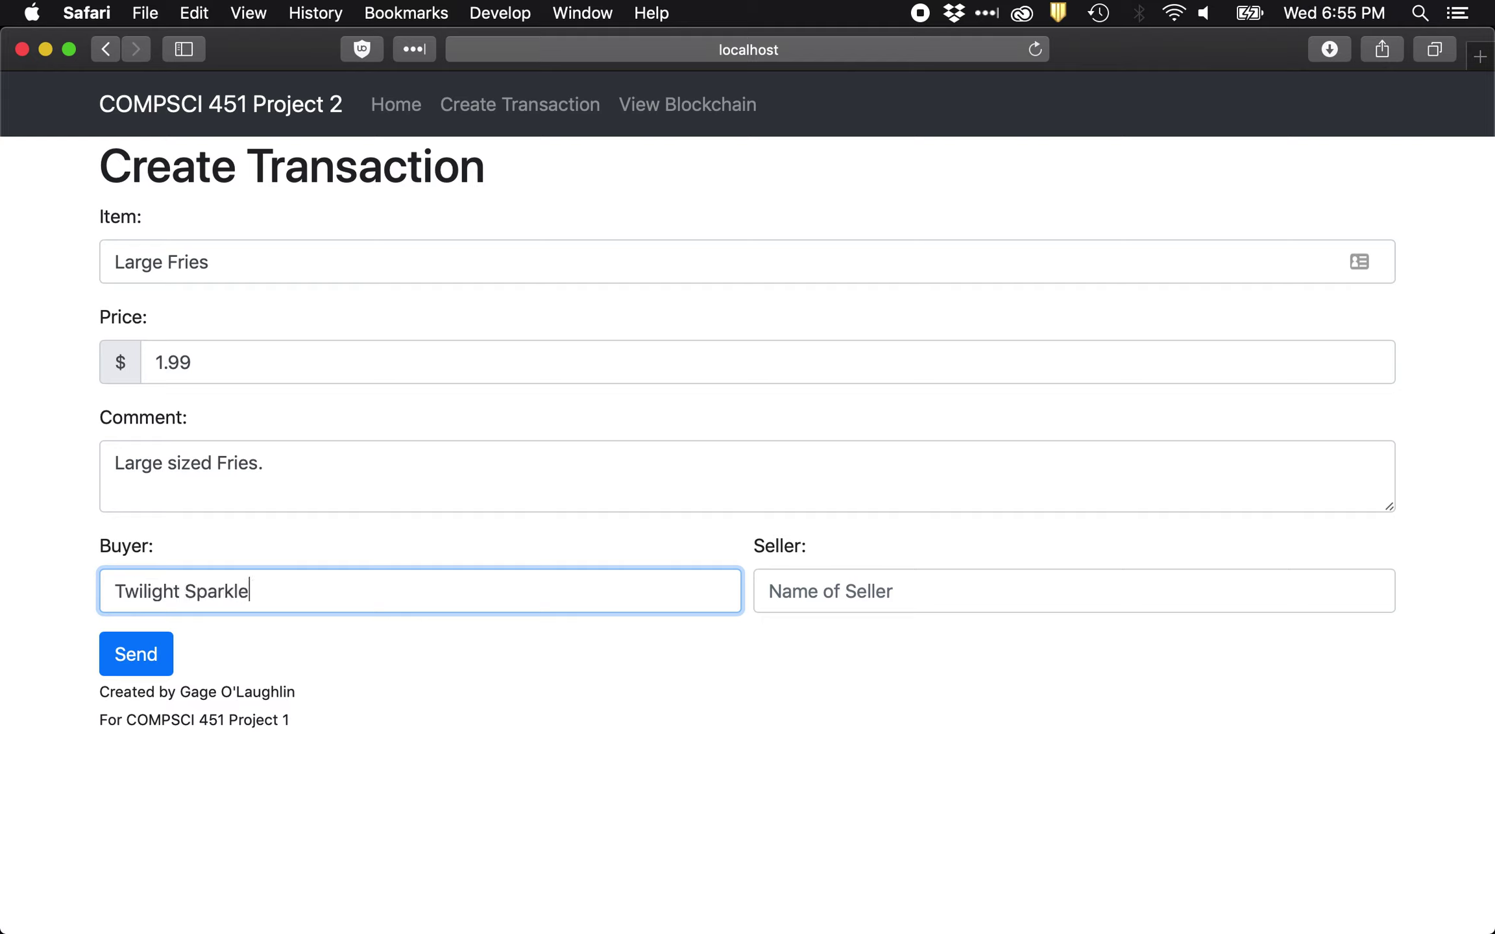
left_click(769, 591)
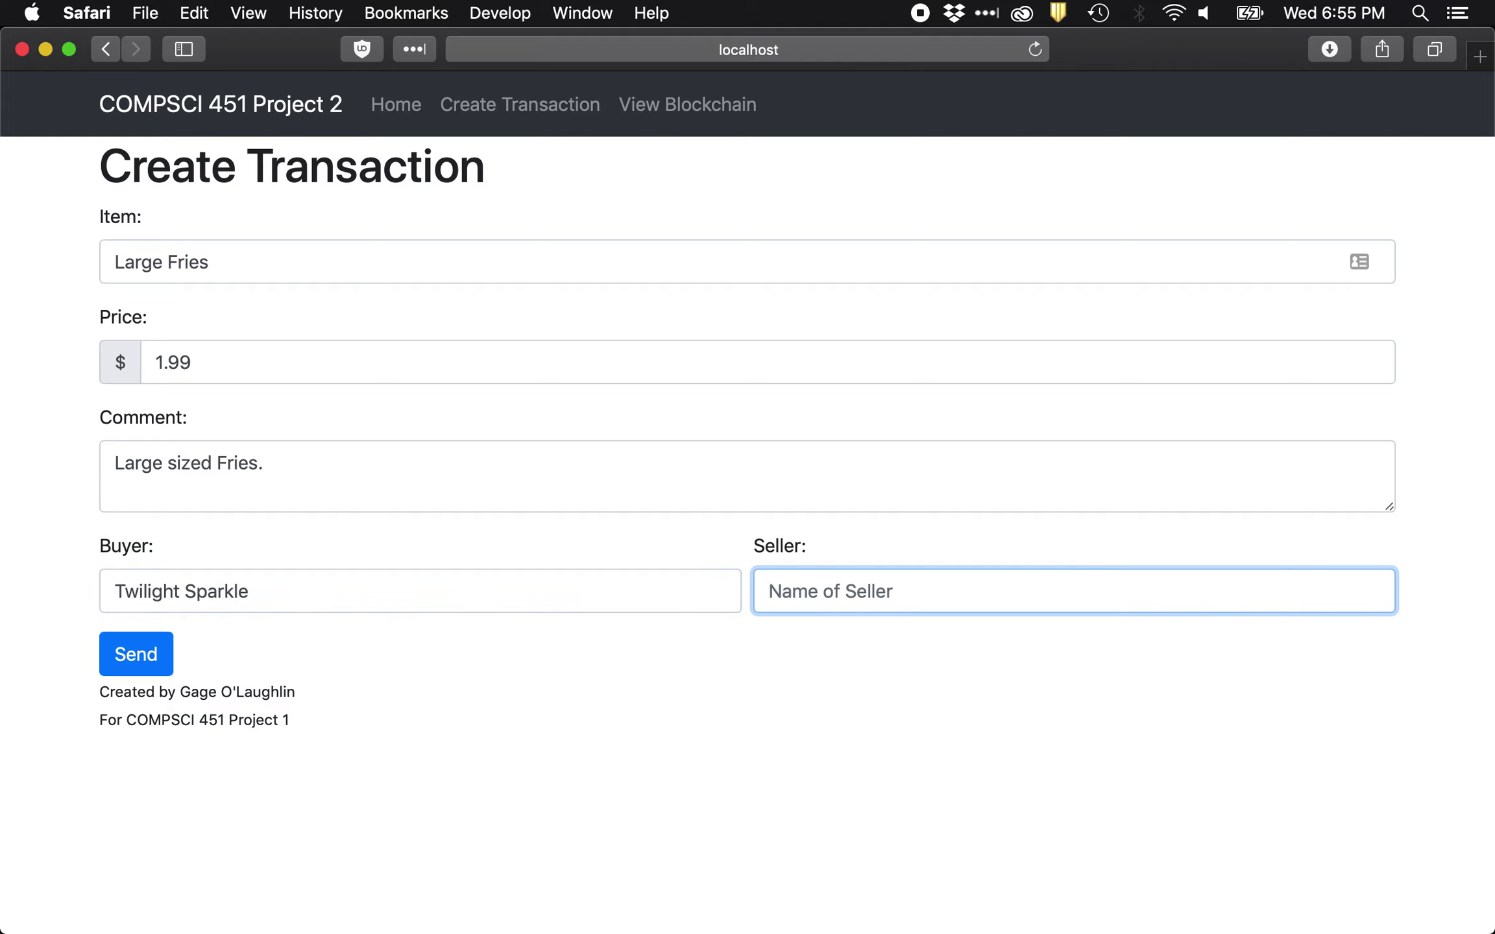
type("Burger Bell")
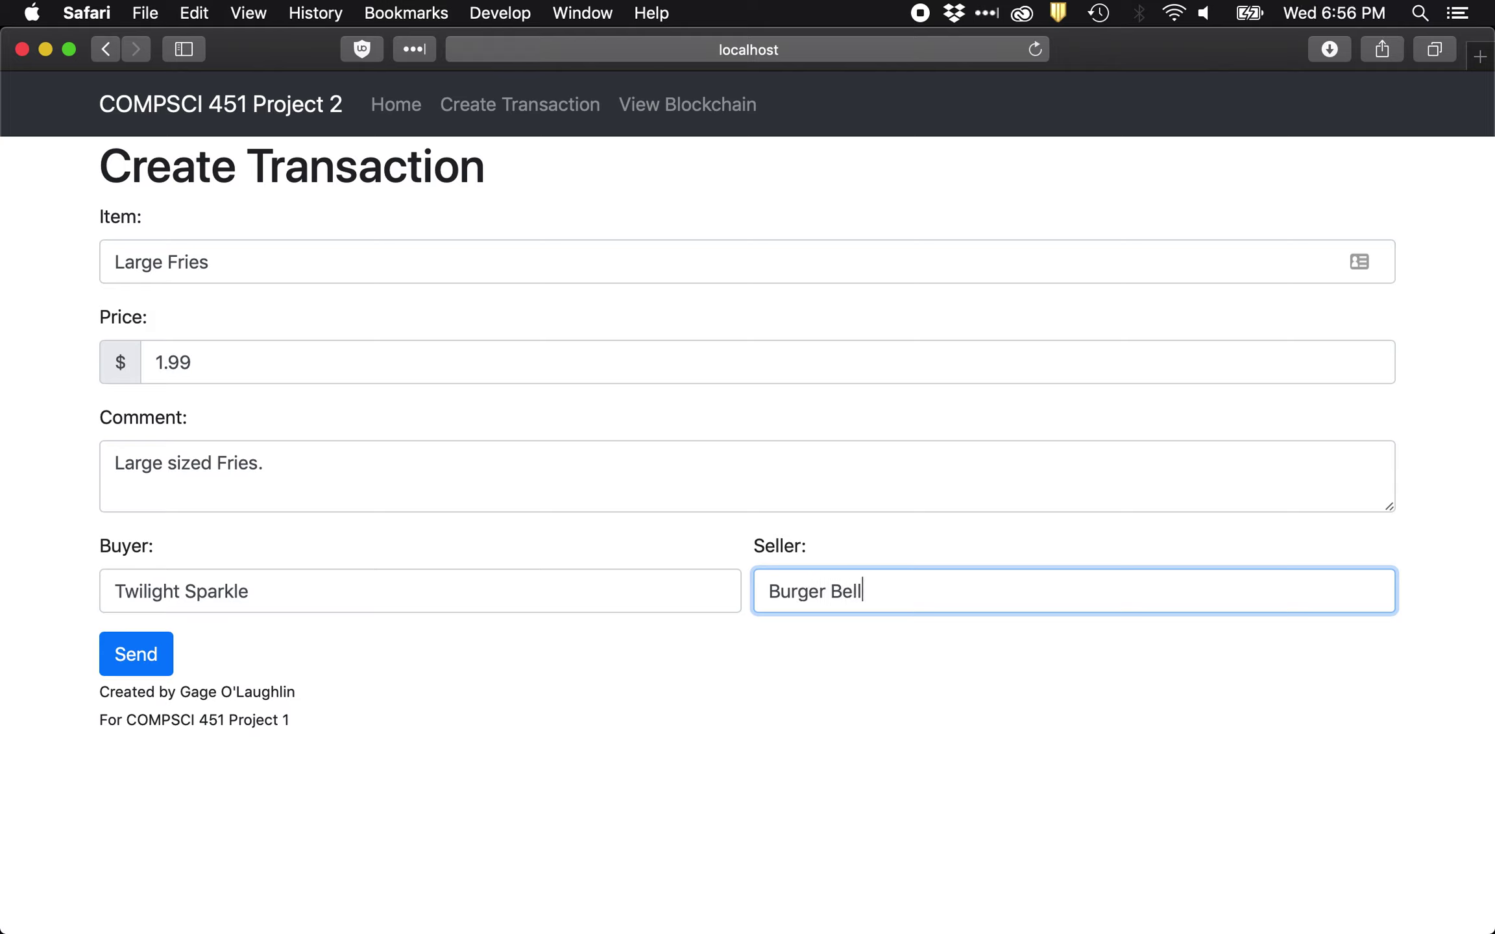
left_click(398, 714)
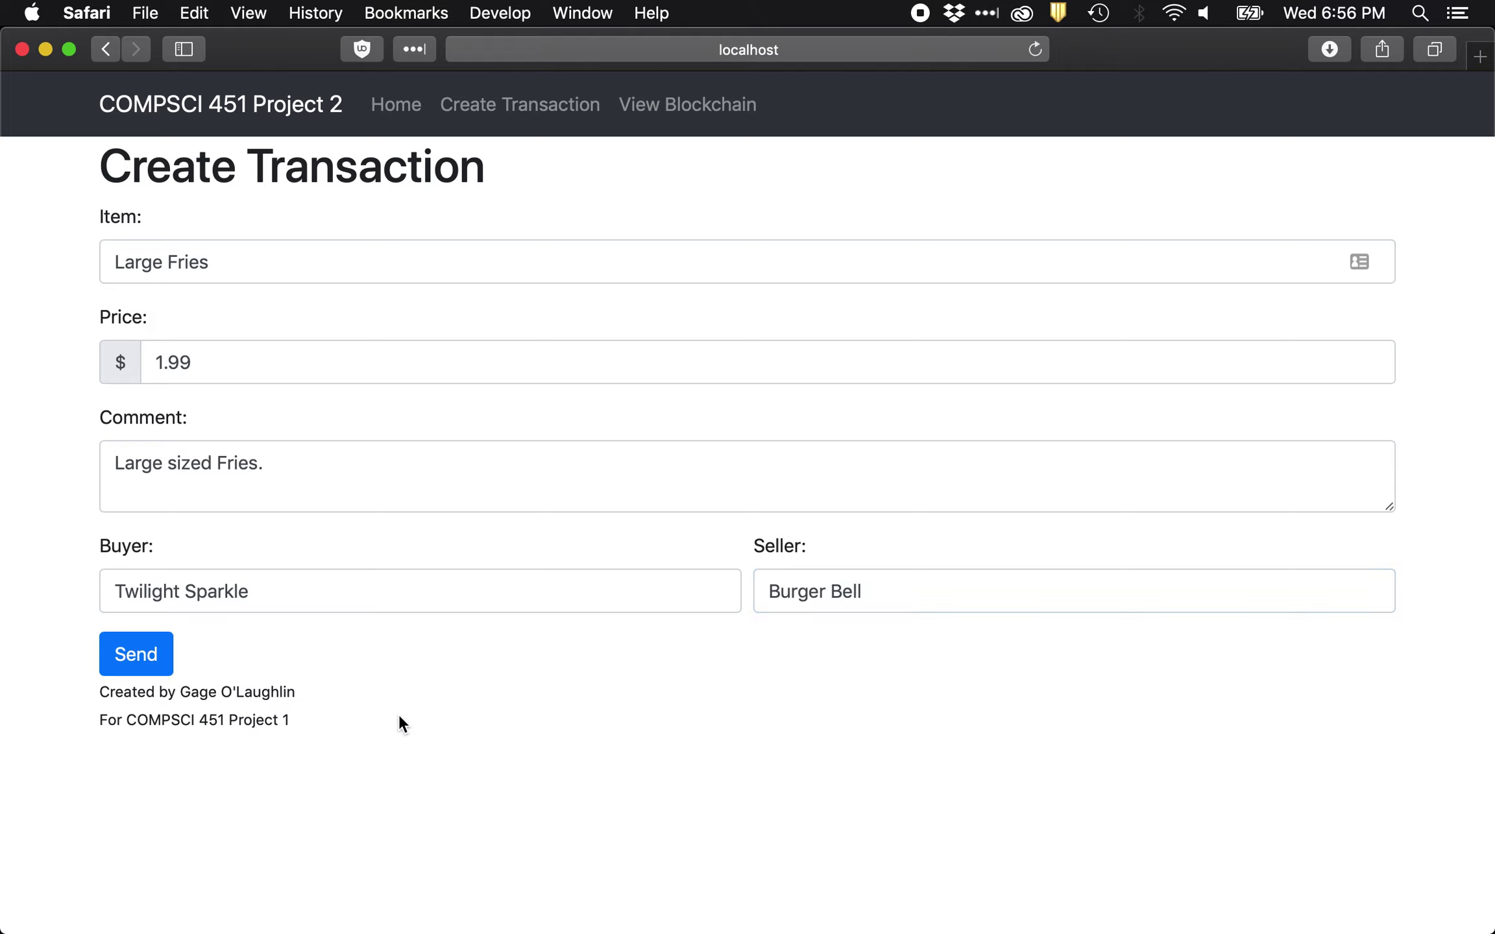
left_click(138, 665)
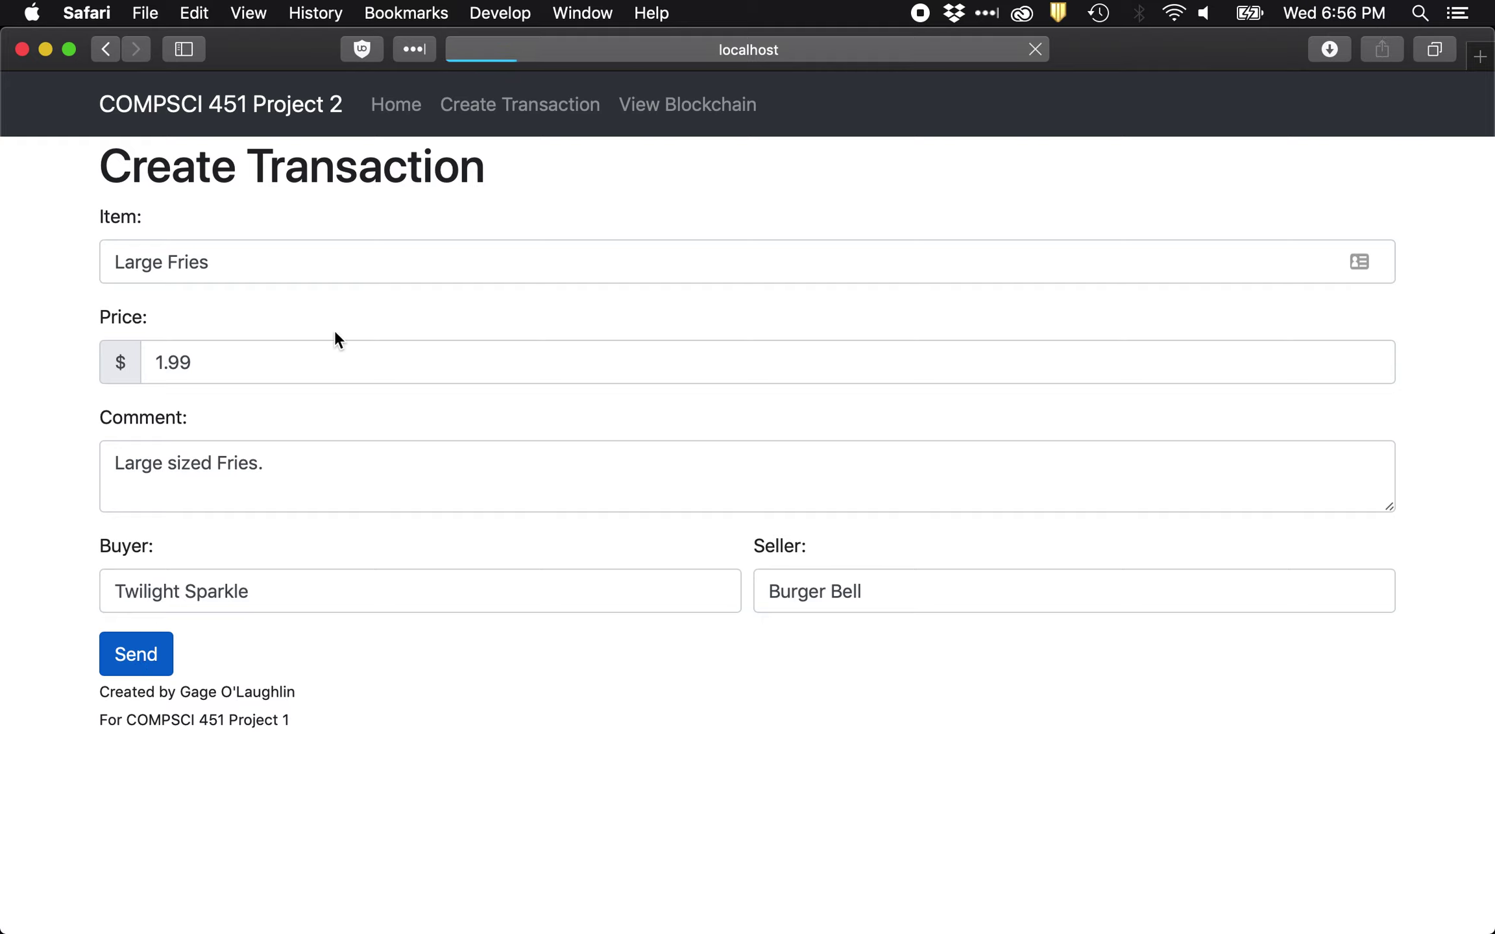
- Start a new transaction with the item Large Soda and a price of 1.99 dollars
left_click(363, 269)
type("Large Soda")
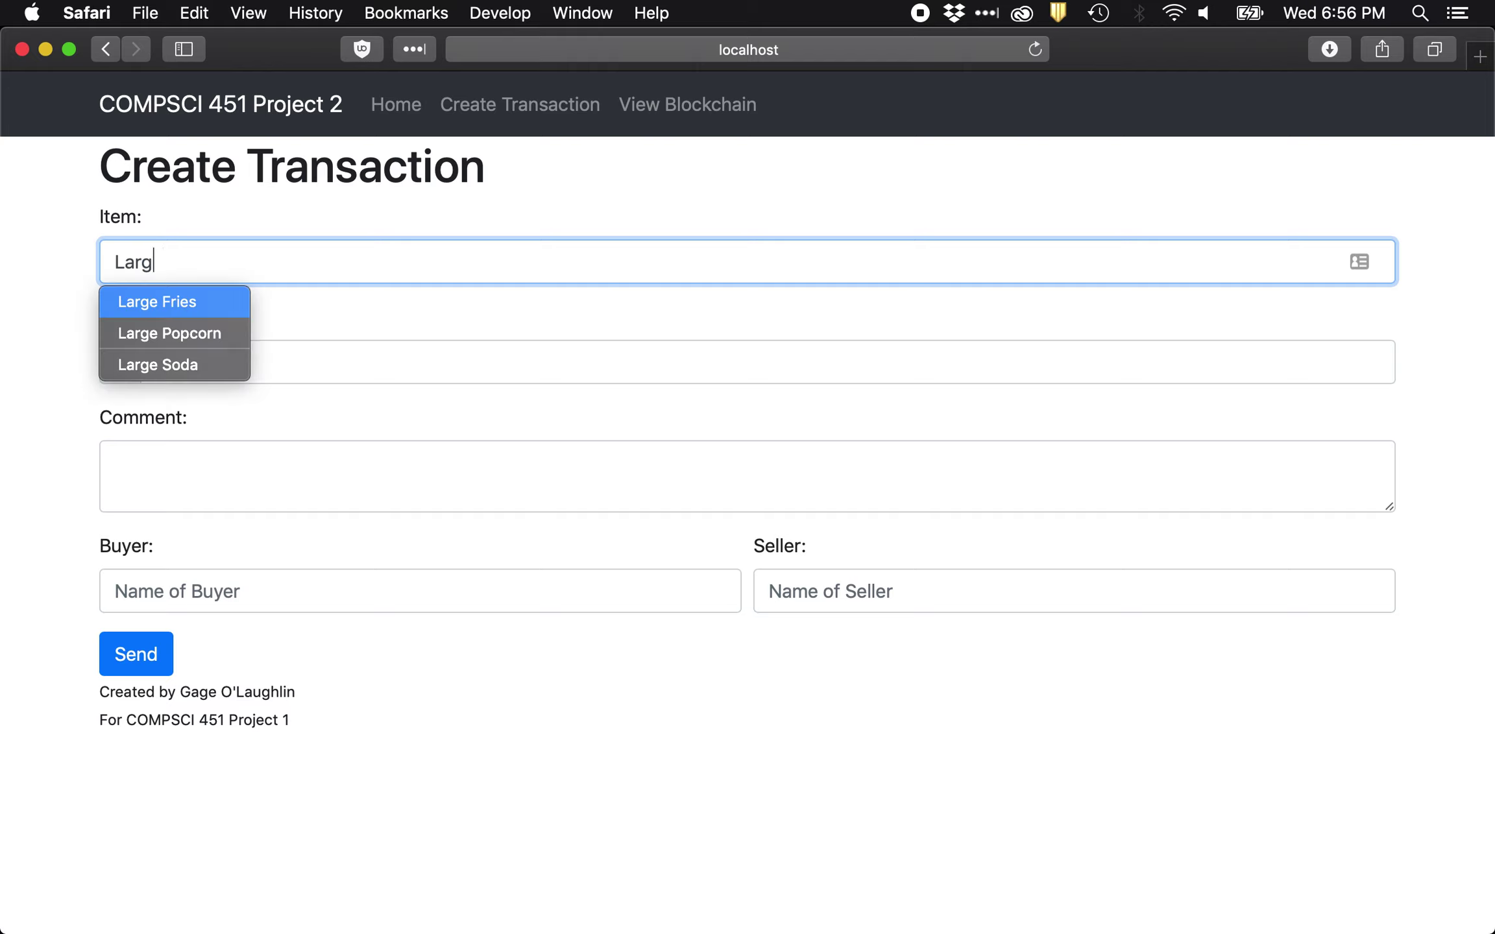
left_click(363, 364)
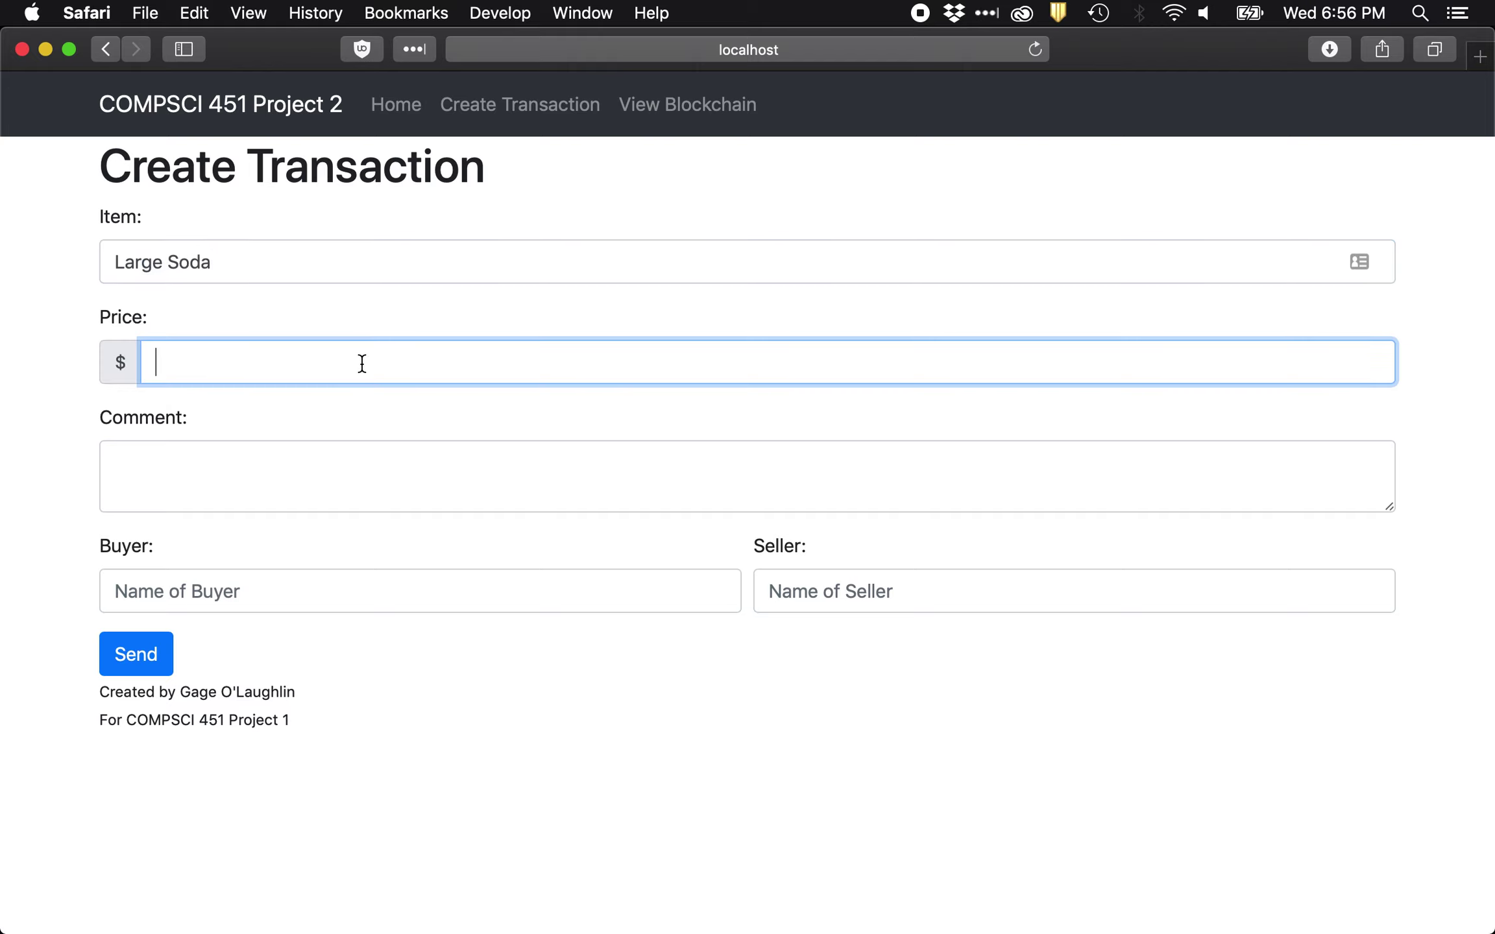
type("1.49")
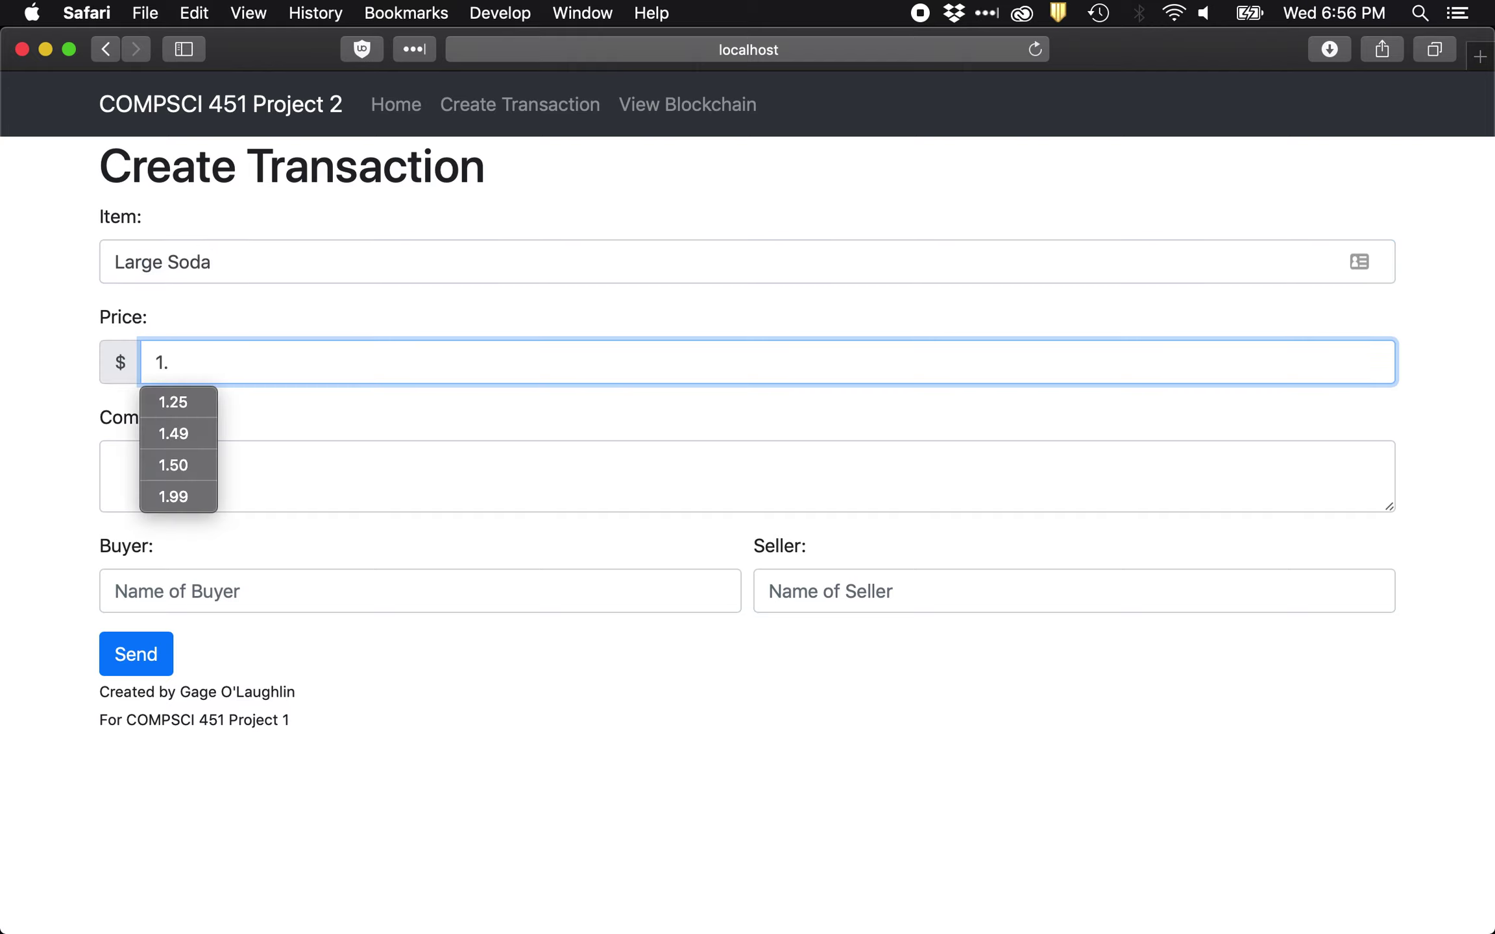
key("BackSpace")
key("BackSpace")
type("99")
- Enter the comment "Large sized Soda. Cola flavored." for the Large Soda transaction
left_click(312, 450)
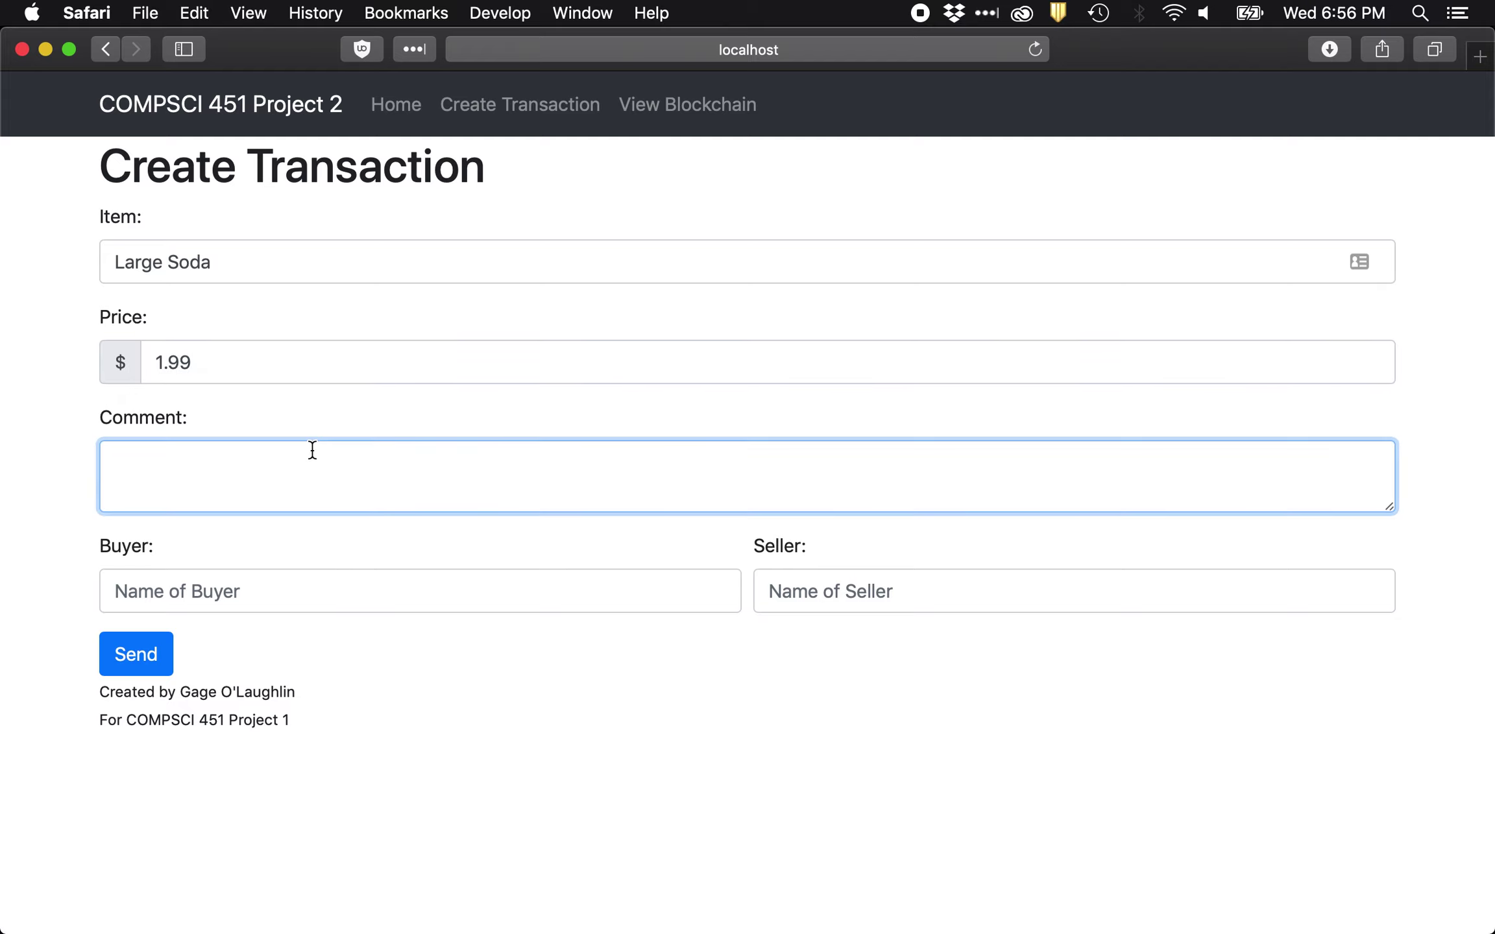
type("Large sized Sod")
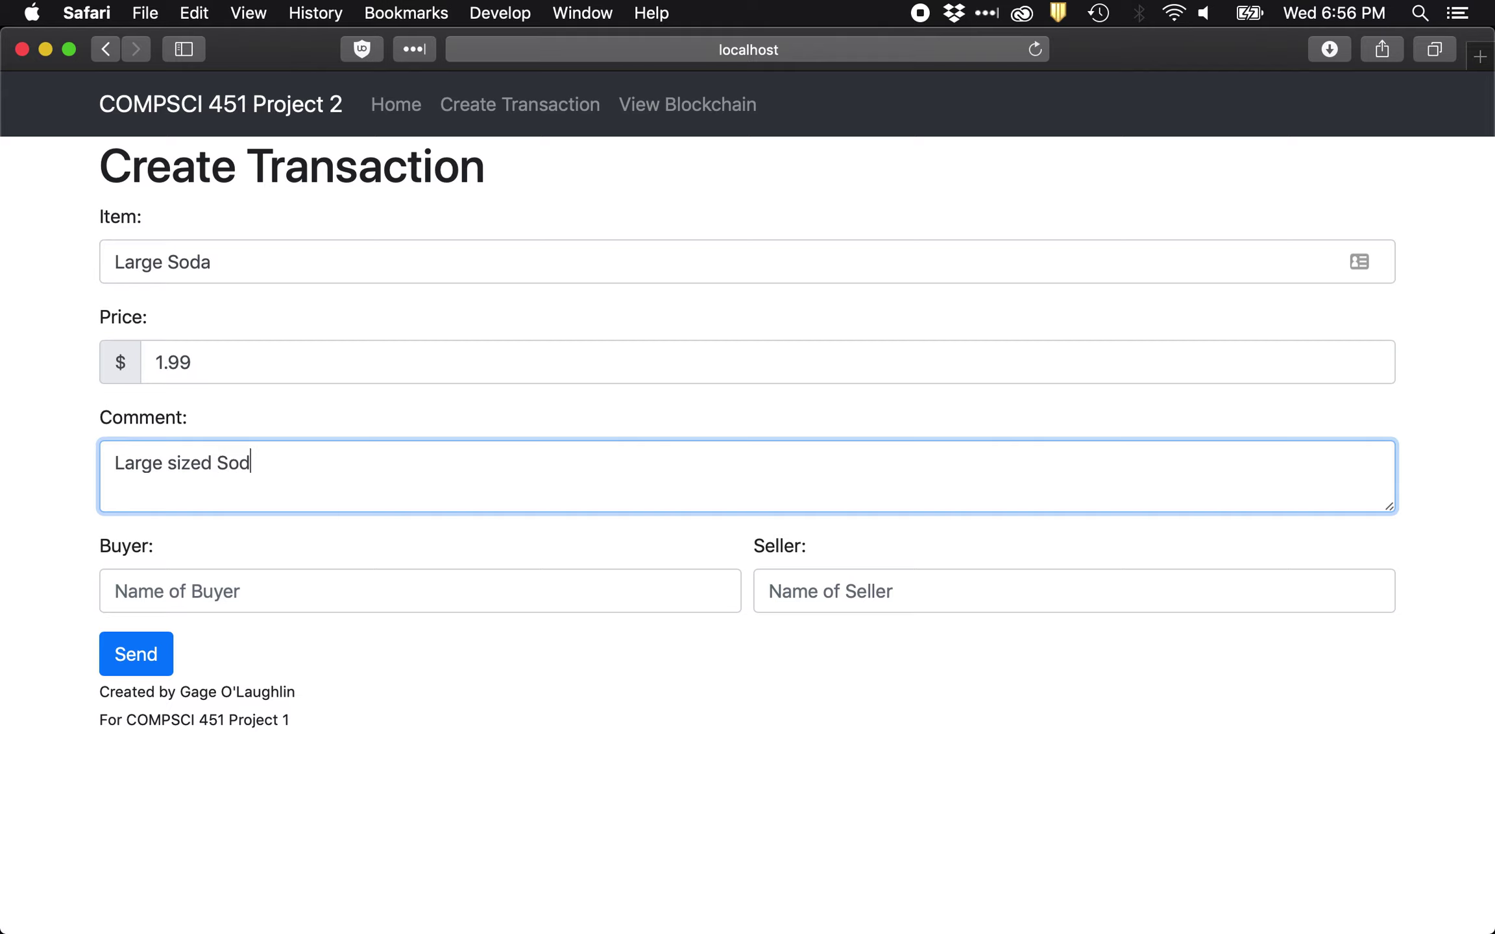
type("a. User")
key("BackSpace")
key("BackSpace")
key("BackSpace")
key("BackSpace")
type("B")
key("BackSpace")
type("Customer picks ")
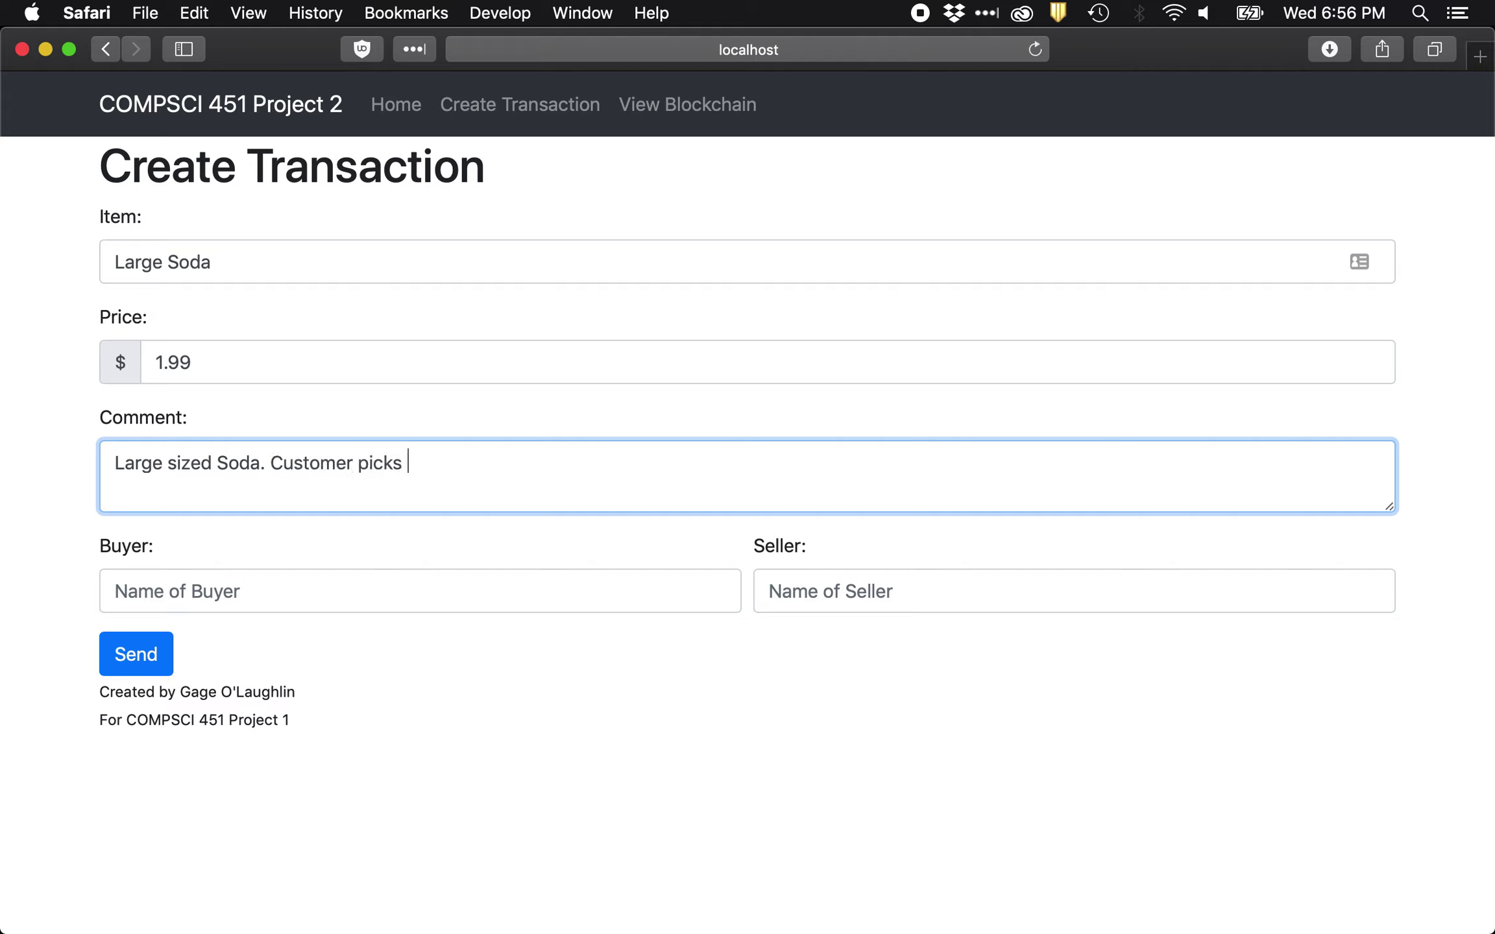
type("the soda fr")
key("BackSpace")
key("BackSpace")
type("tupe")
key("BackSpace")
key("BackSpace")
key("BackSpace")
key("BackSpace")
type("ty")
key("BackSpace")
key("BackSpace")
key("BackSpace")
key("BackSpace")
key("BackSpace")
key("BackSpace")
key("BackSpace")
key("BackSpace")
key("BackSpace")
key("BackSpace")
key("BackSpace")
key("BackSpace")
key("BackSpace")
key("BackSpace")
key("BackSpace")
key("BackSpace")
key("BackSpace")
key("BackSpace")
key("BackSpace")
key("BackSpace")
key("BackSpace")
key("BackSpace")
key("BackSpace")
key("BackSpace")
key("BackSpace")
type("ola flavored.")
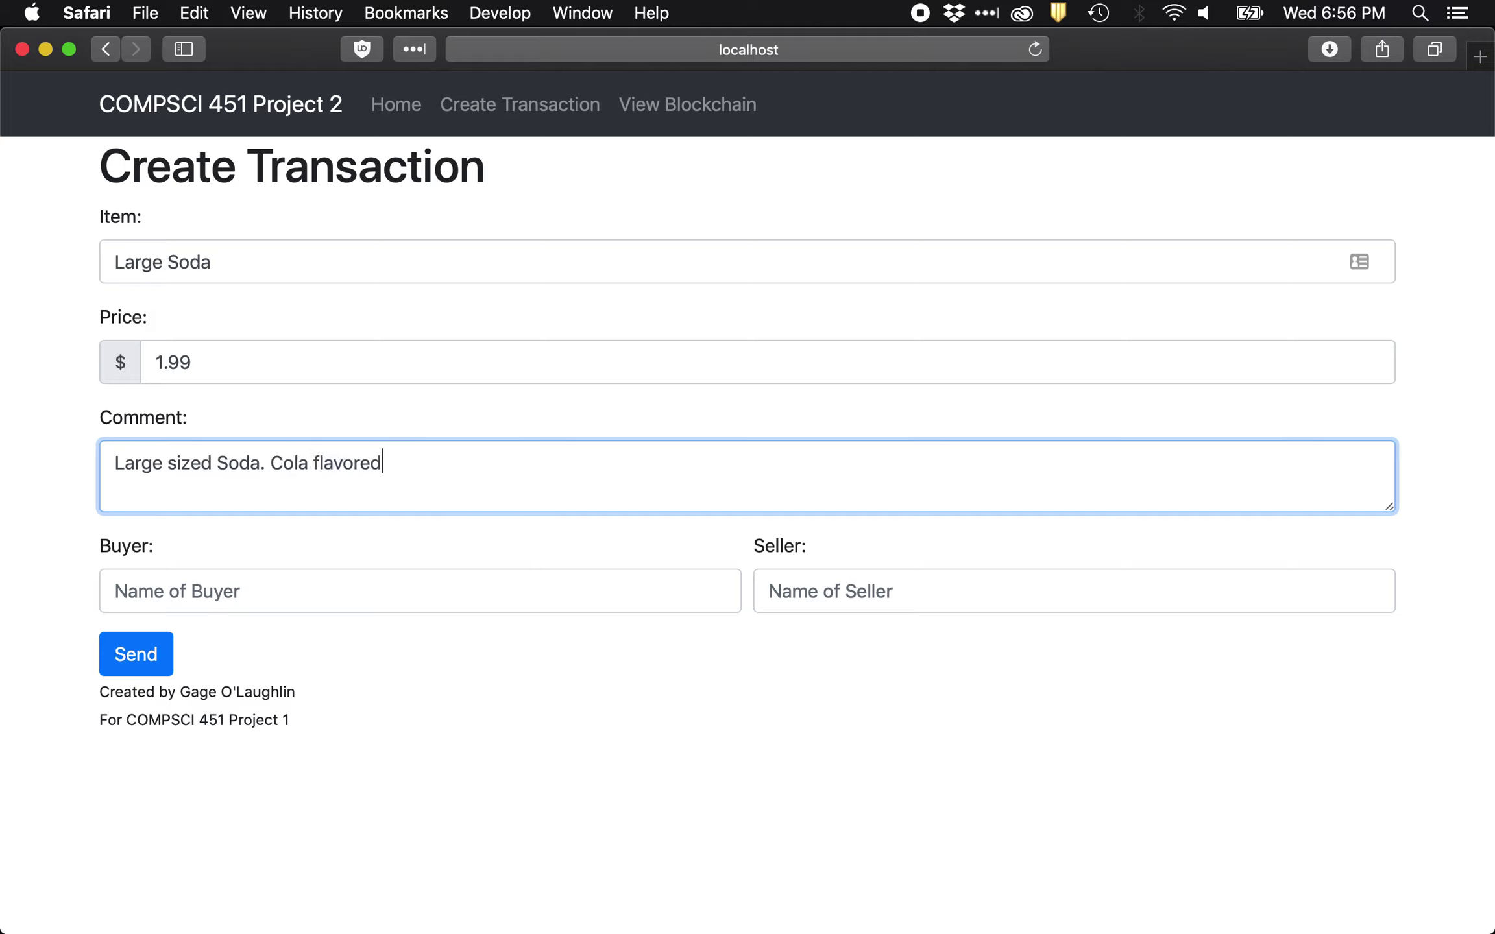
- Fill in the buyer's name and the seller Burger Bell, and send the Large Soda transaction
left_click(299, 585)
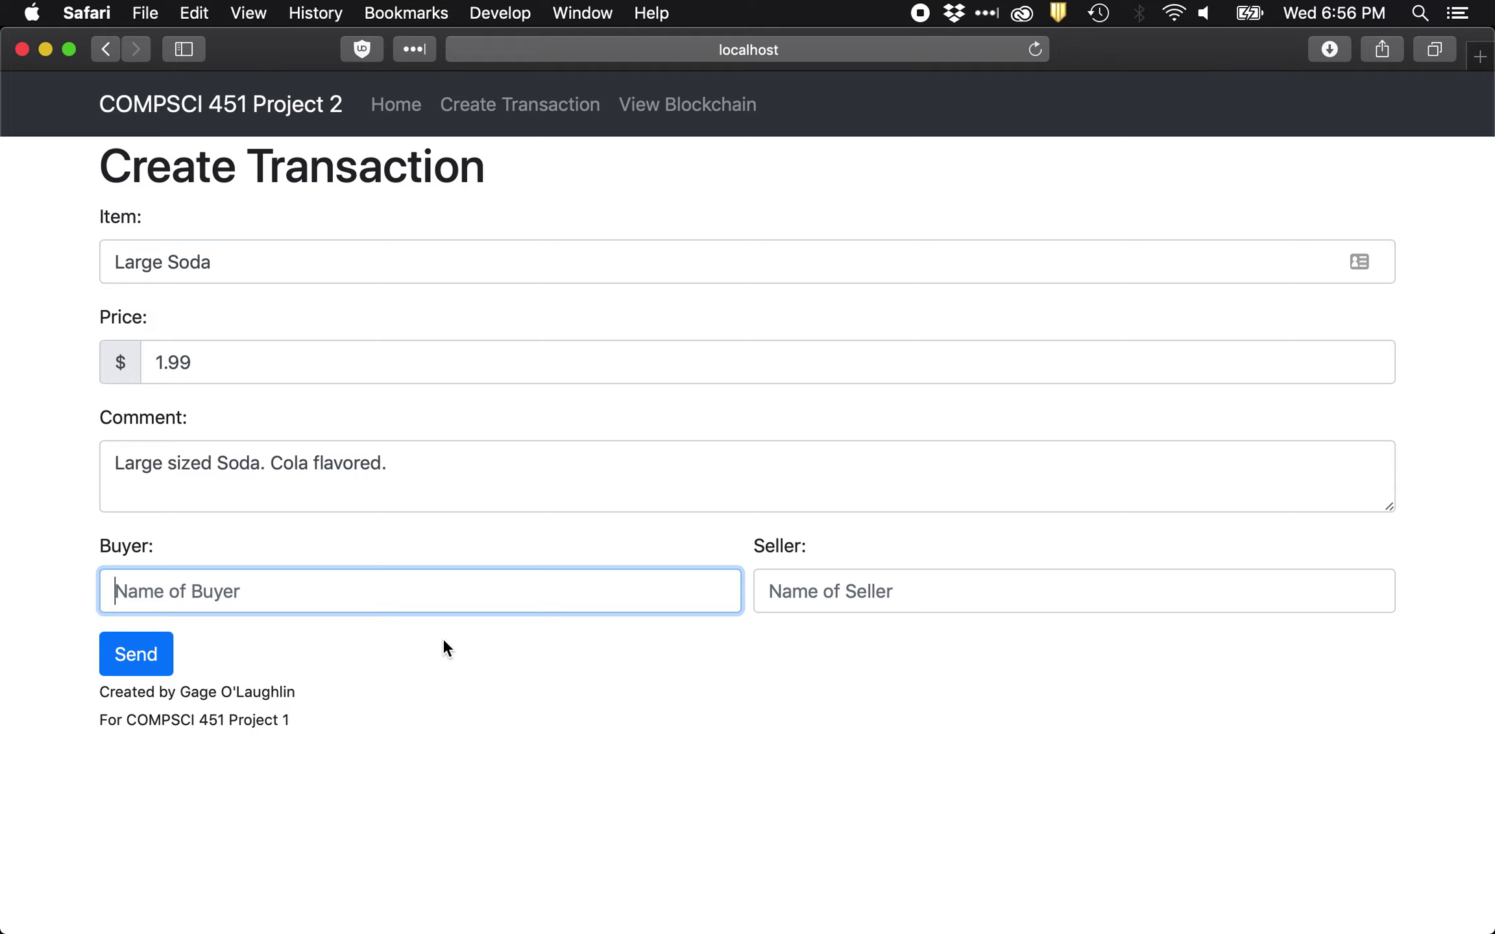
type("Twilight Sparkle")
key("Tab")
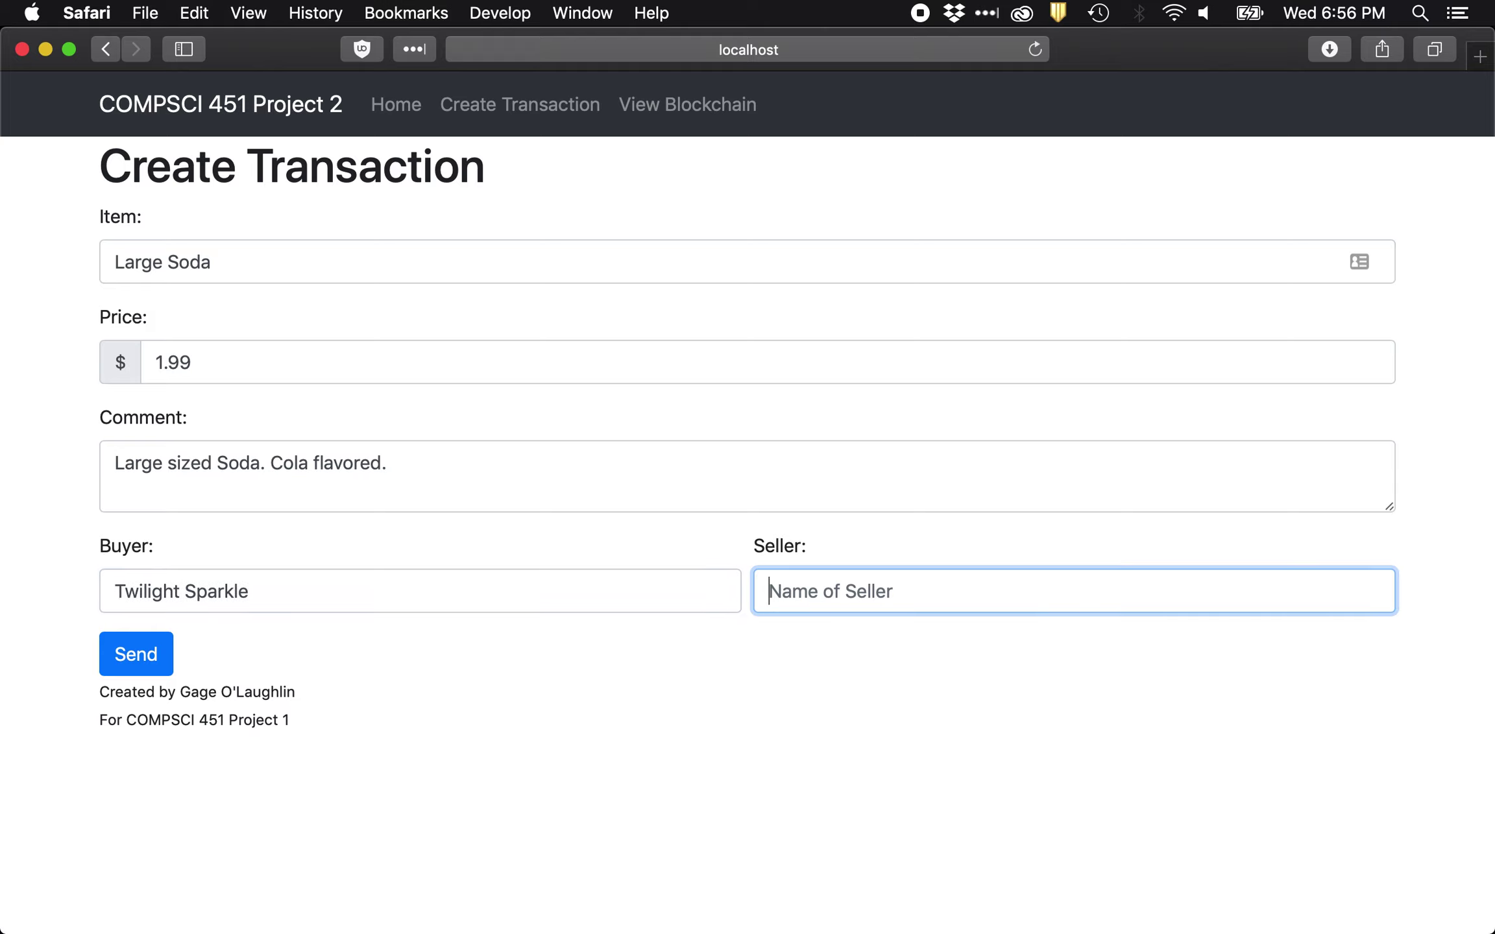
type("Burger Bell")
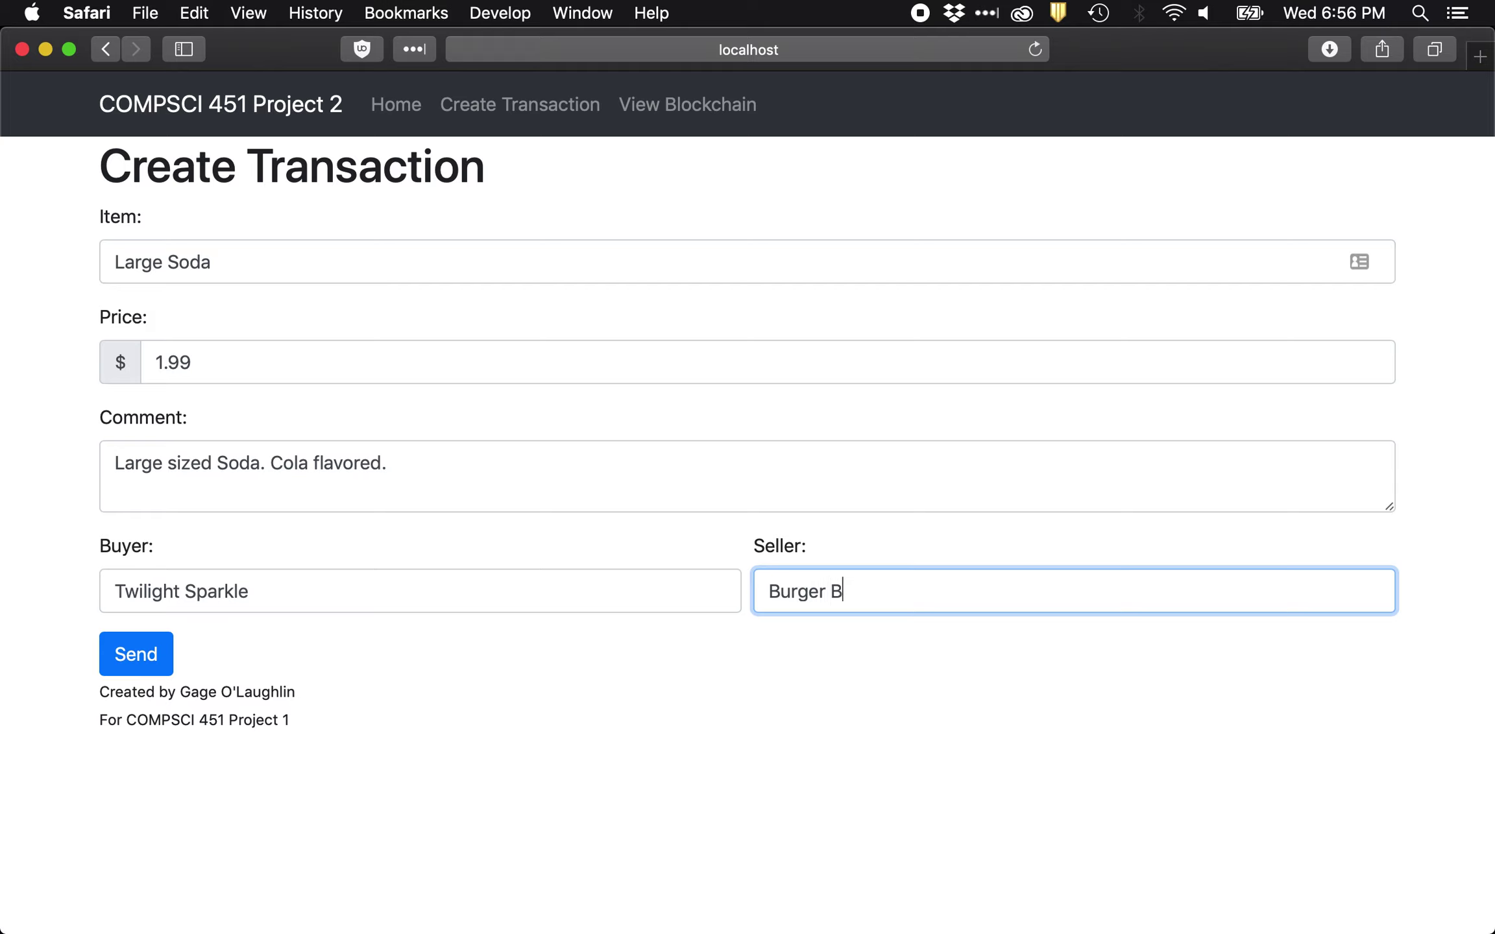
left_click(153, 663)
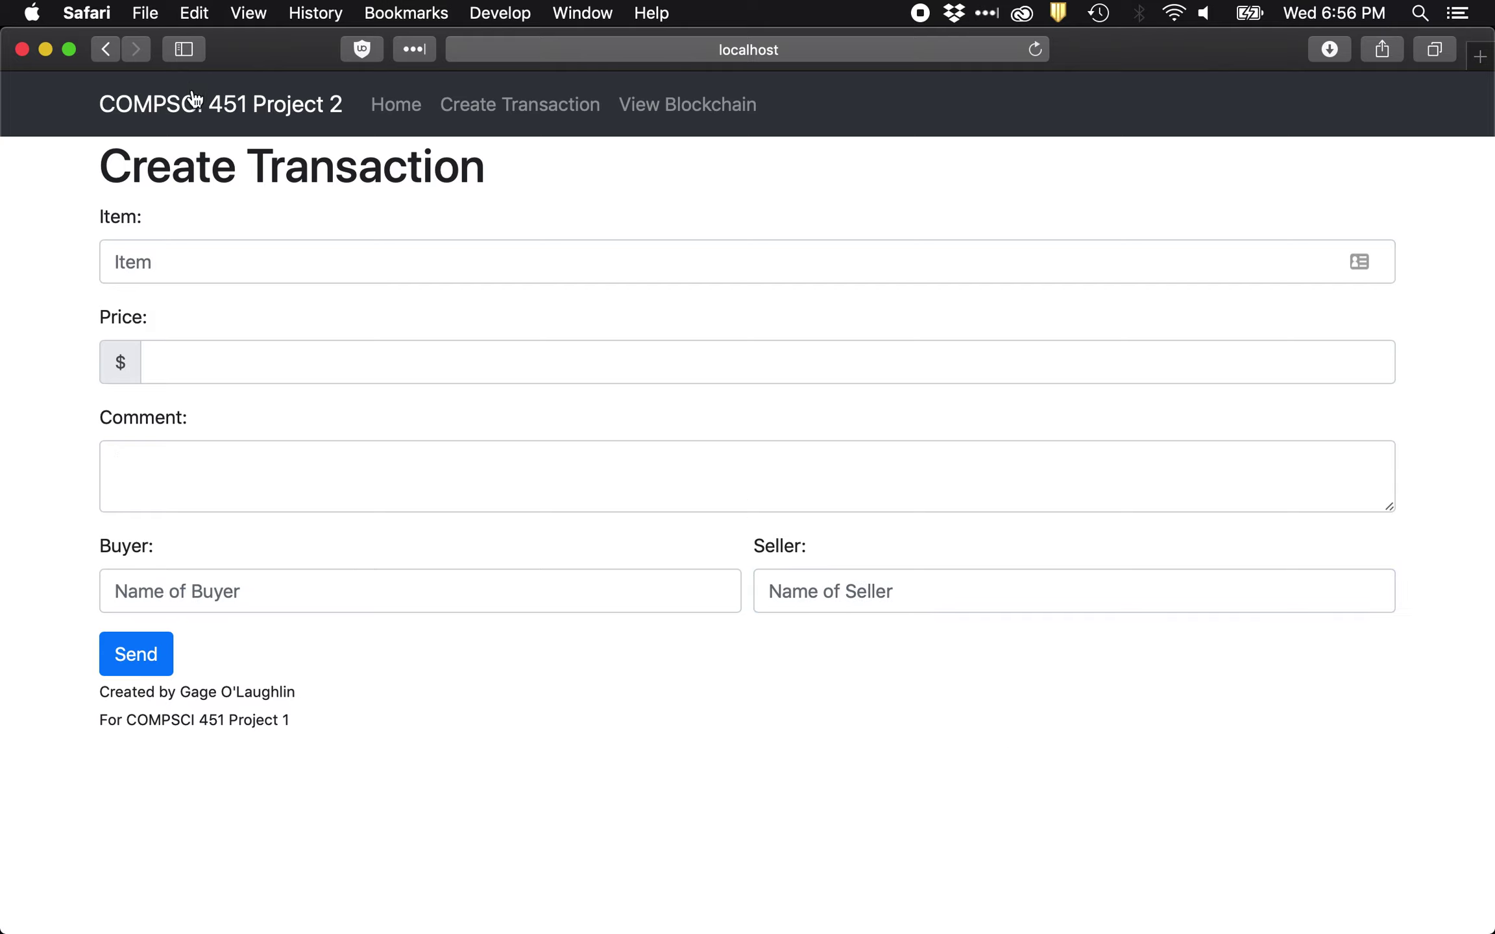
- Start a new transaction with the item Chocolate Cupcake and a price of 1.49 dollars
left_click(223, 272)
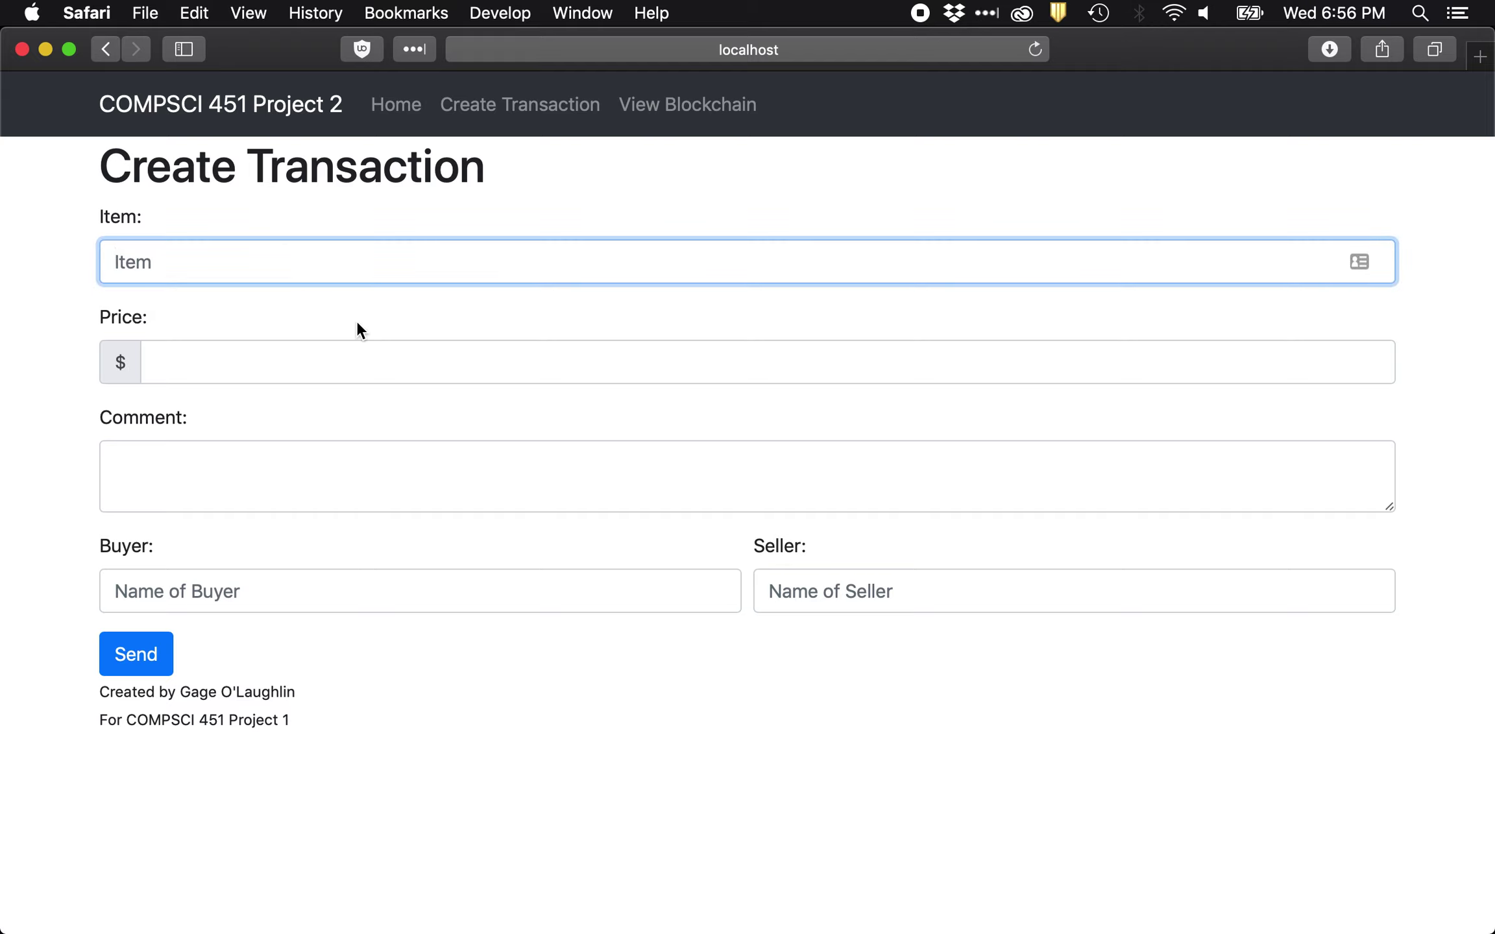
type("Chocolate Cupcake")
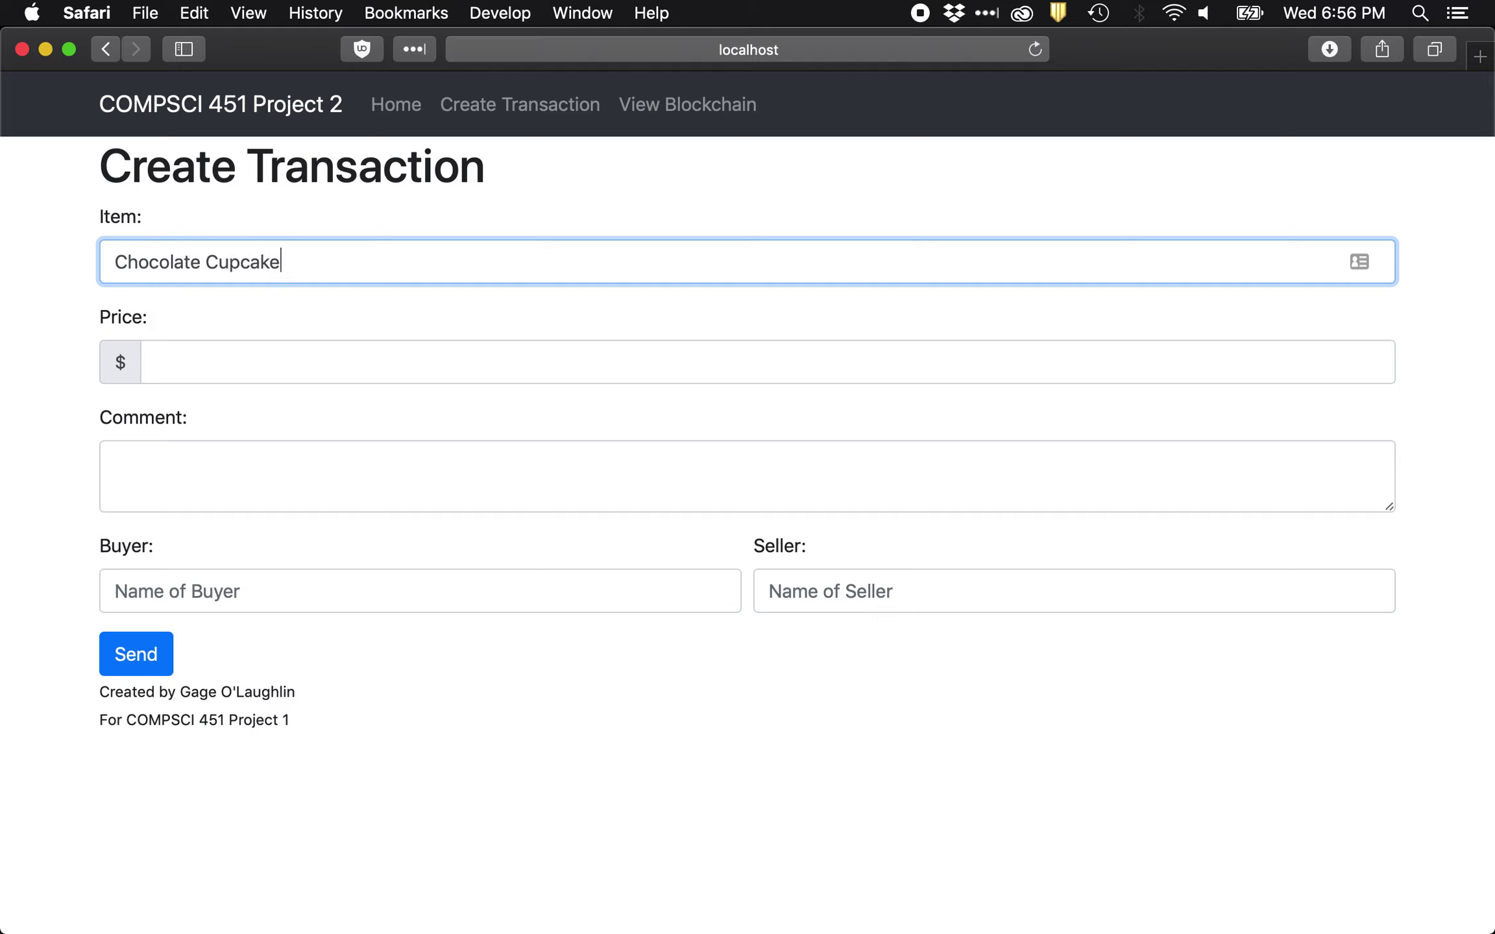
left_click(254, 343)
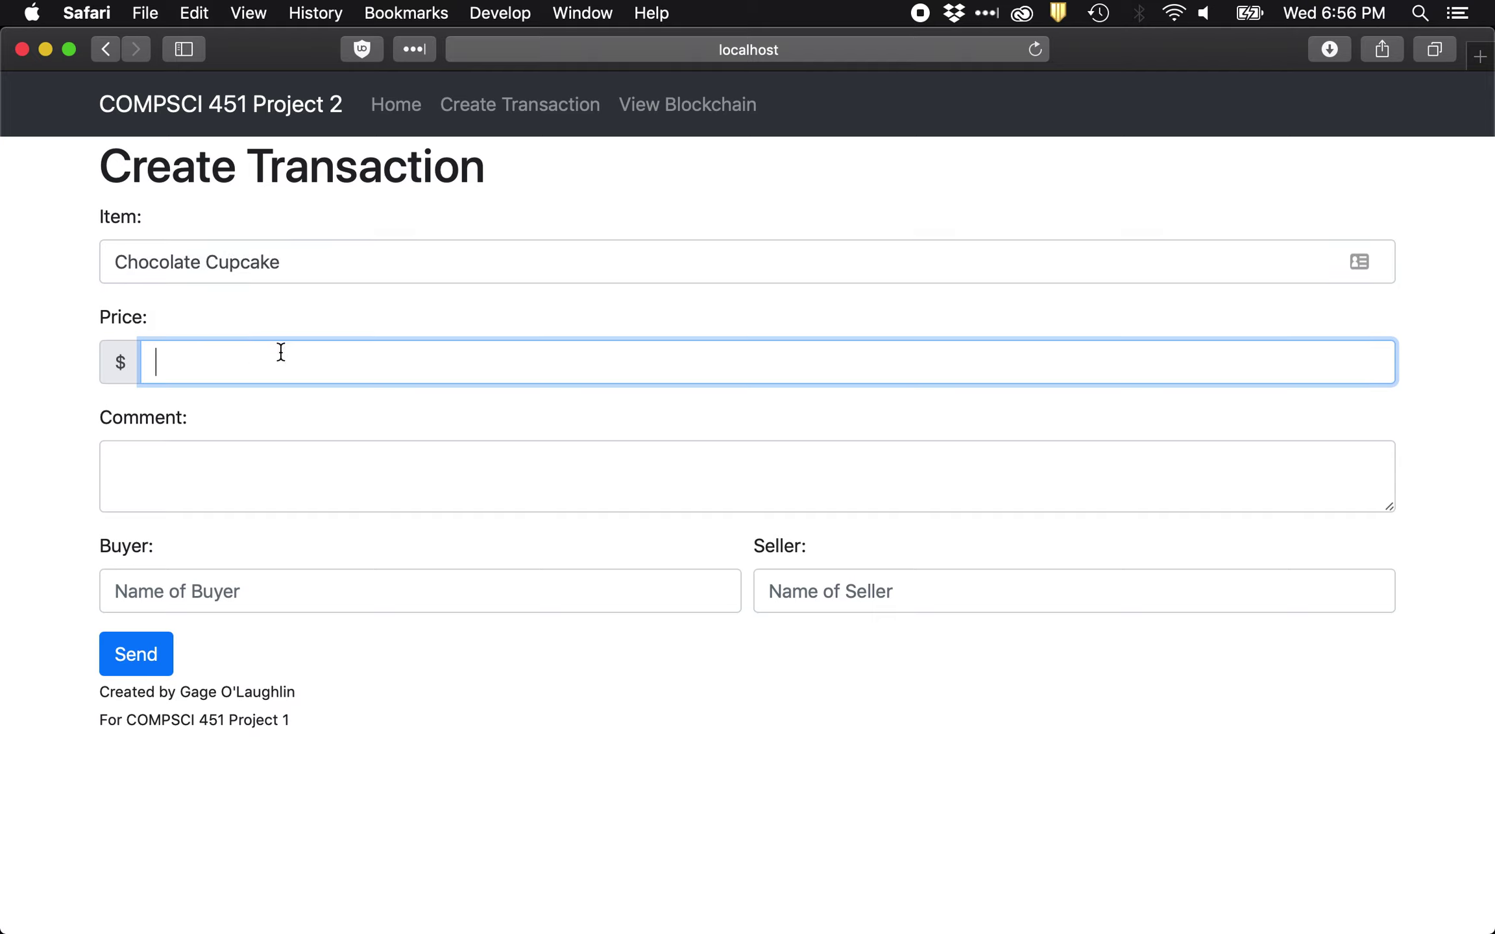
type("1.49")
- Enter the comment "Chocolate flavored Cupcake with Chocolate Frosting" for the Chocolate Cupcake transaction
key("Tab")
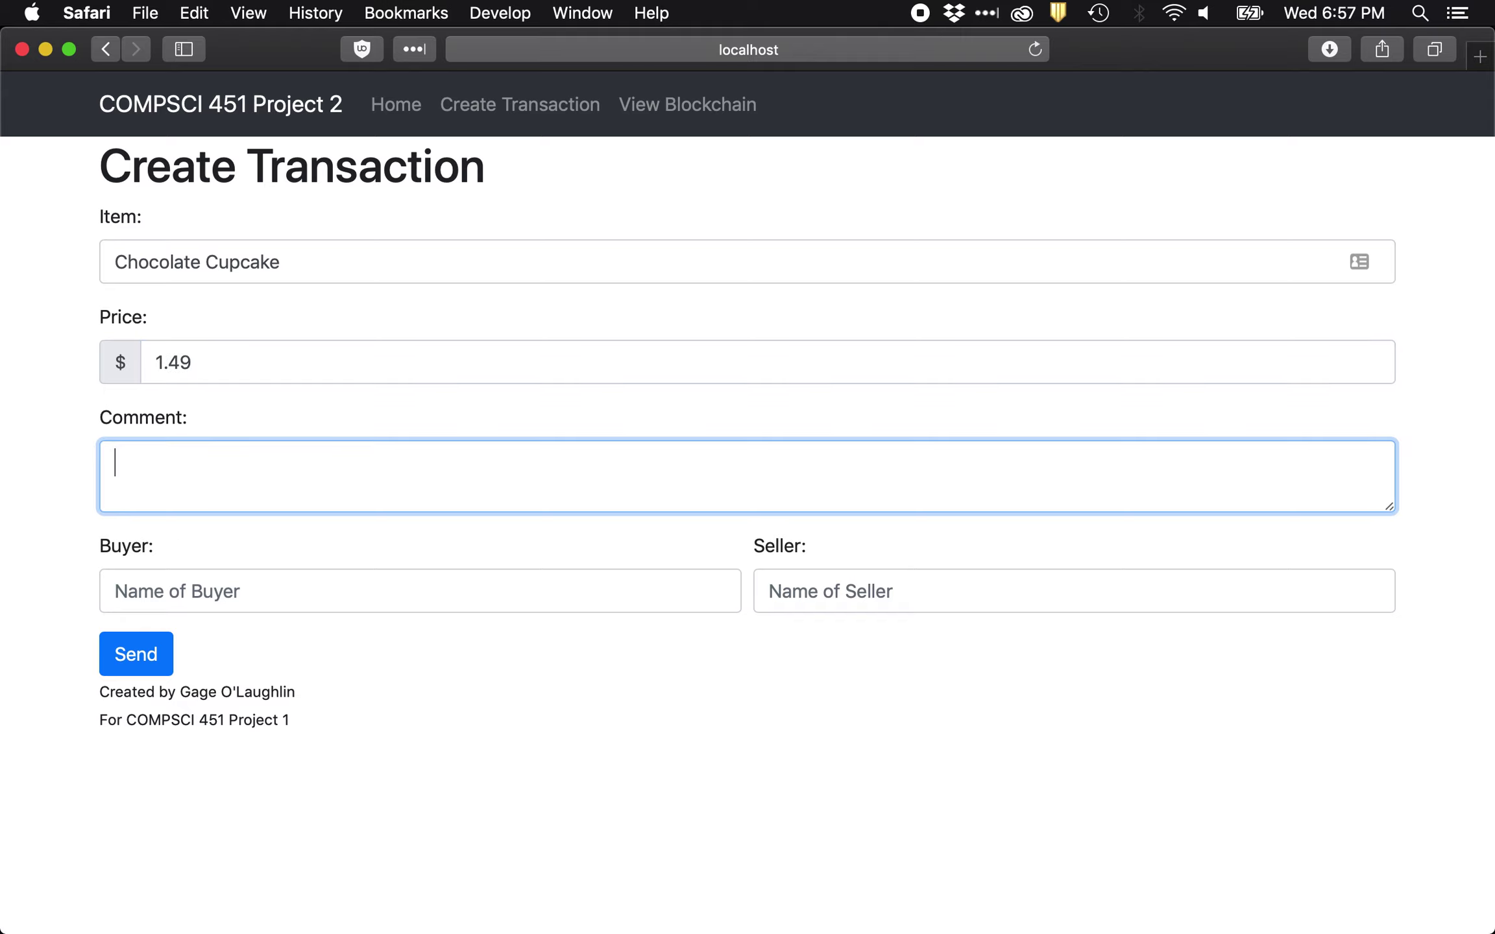
type("Chocolate flav")
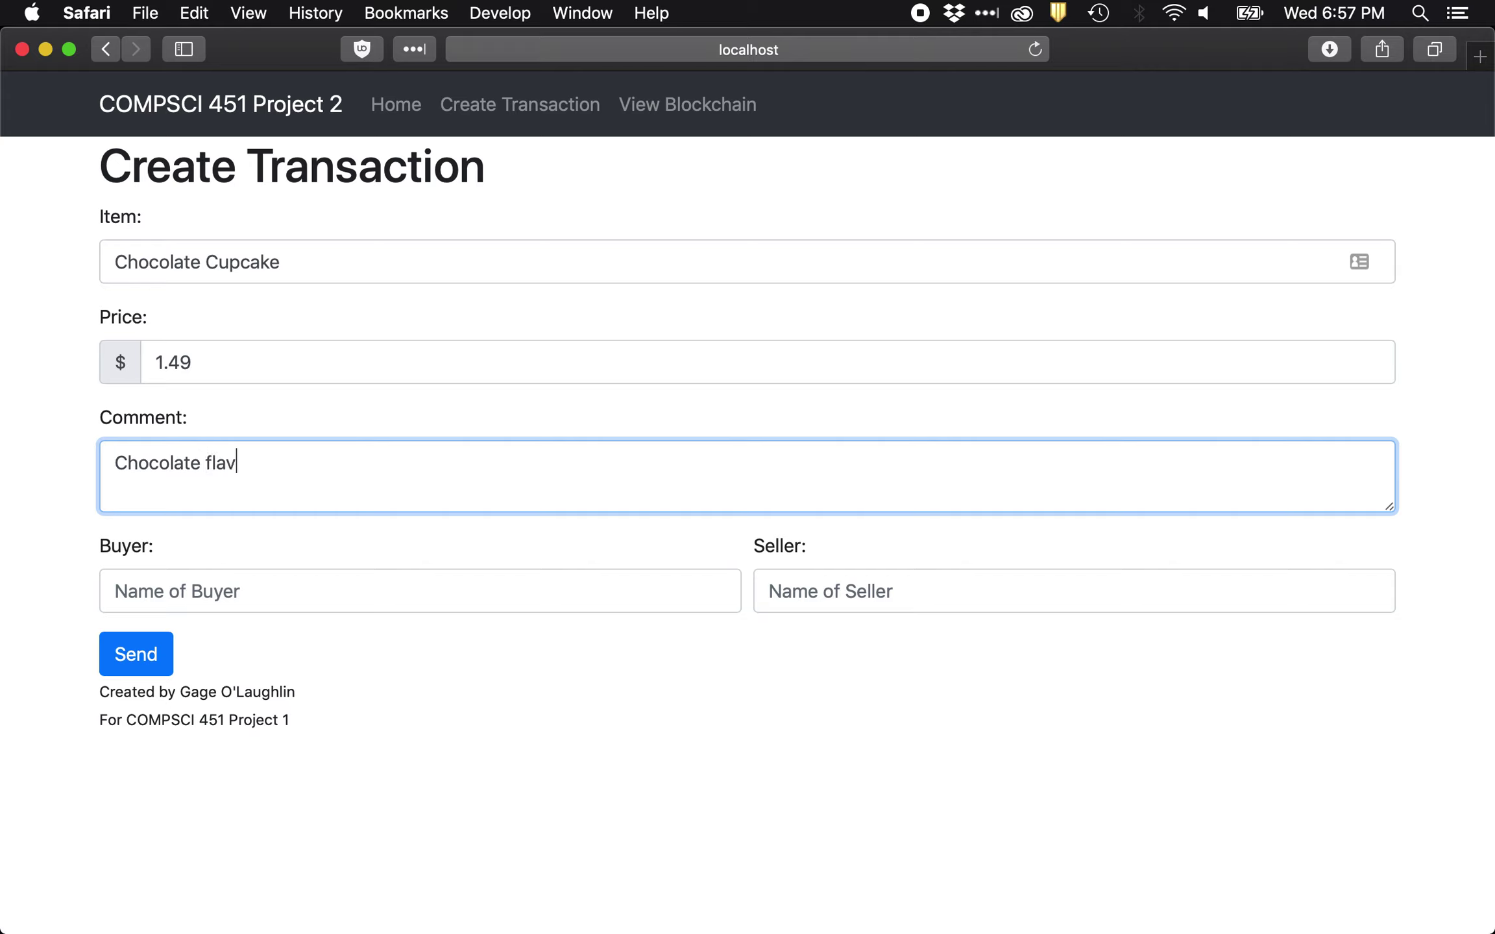
type("ored Cu")
type("p")
key("BackSpace")
type("c")
key("BackSpace")
type("pcake with ")
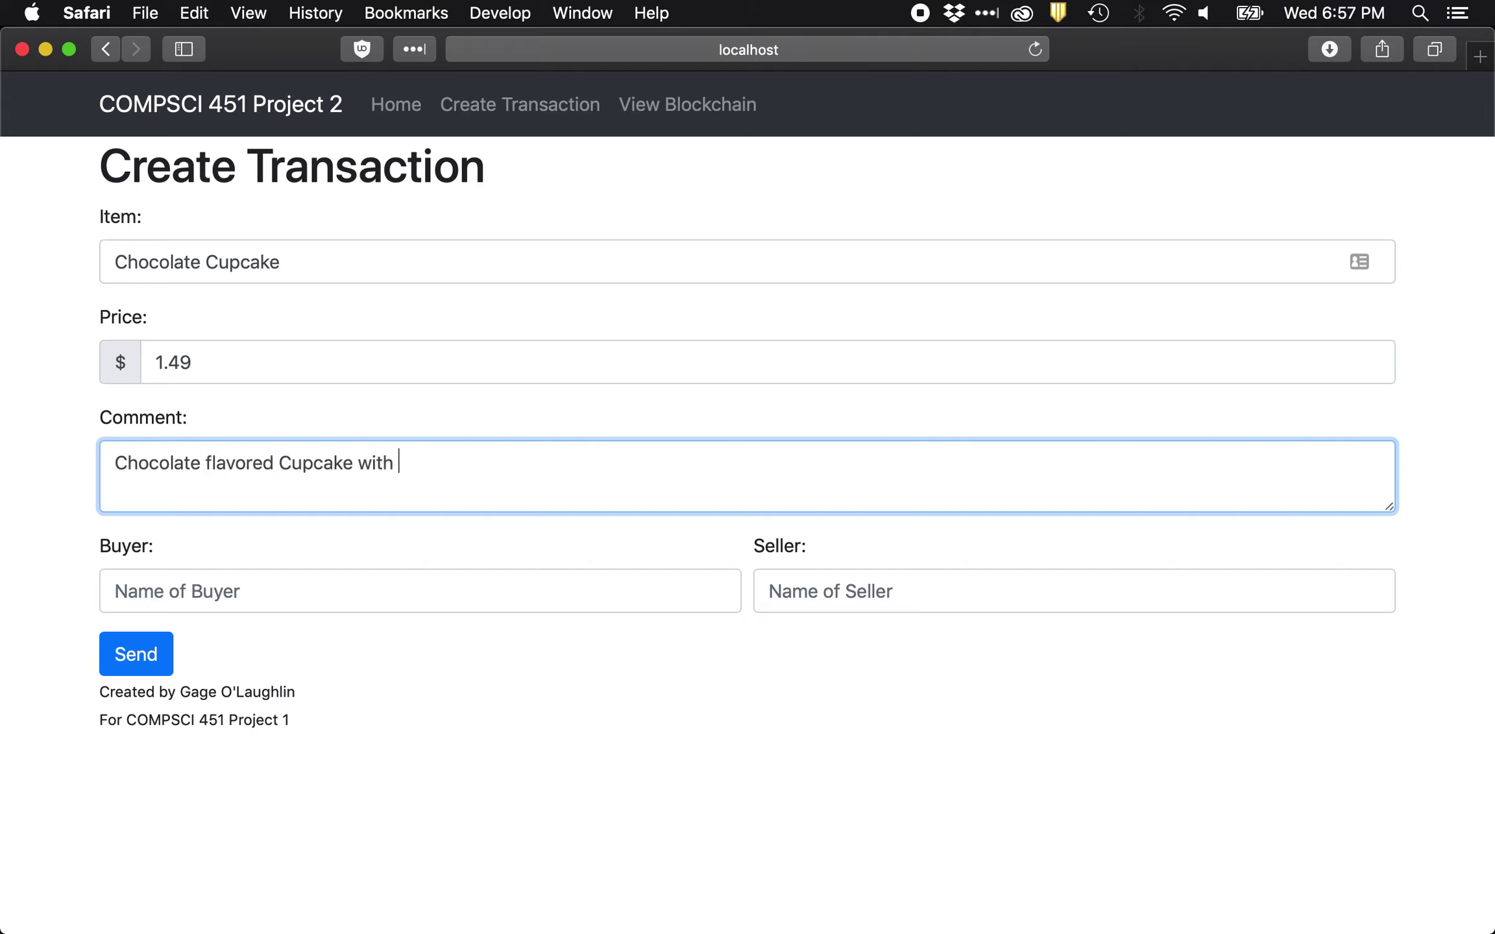
type("Chocolate Frosting")
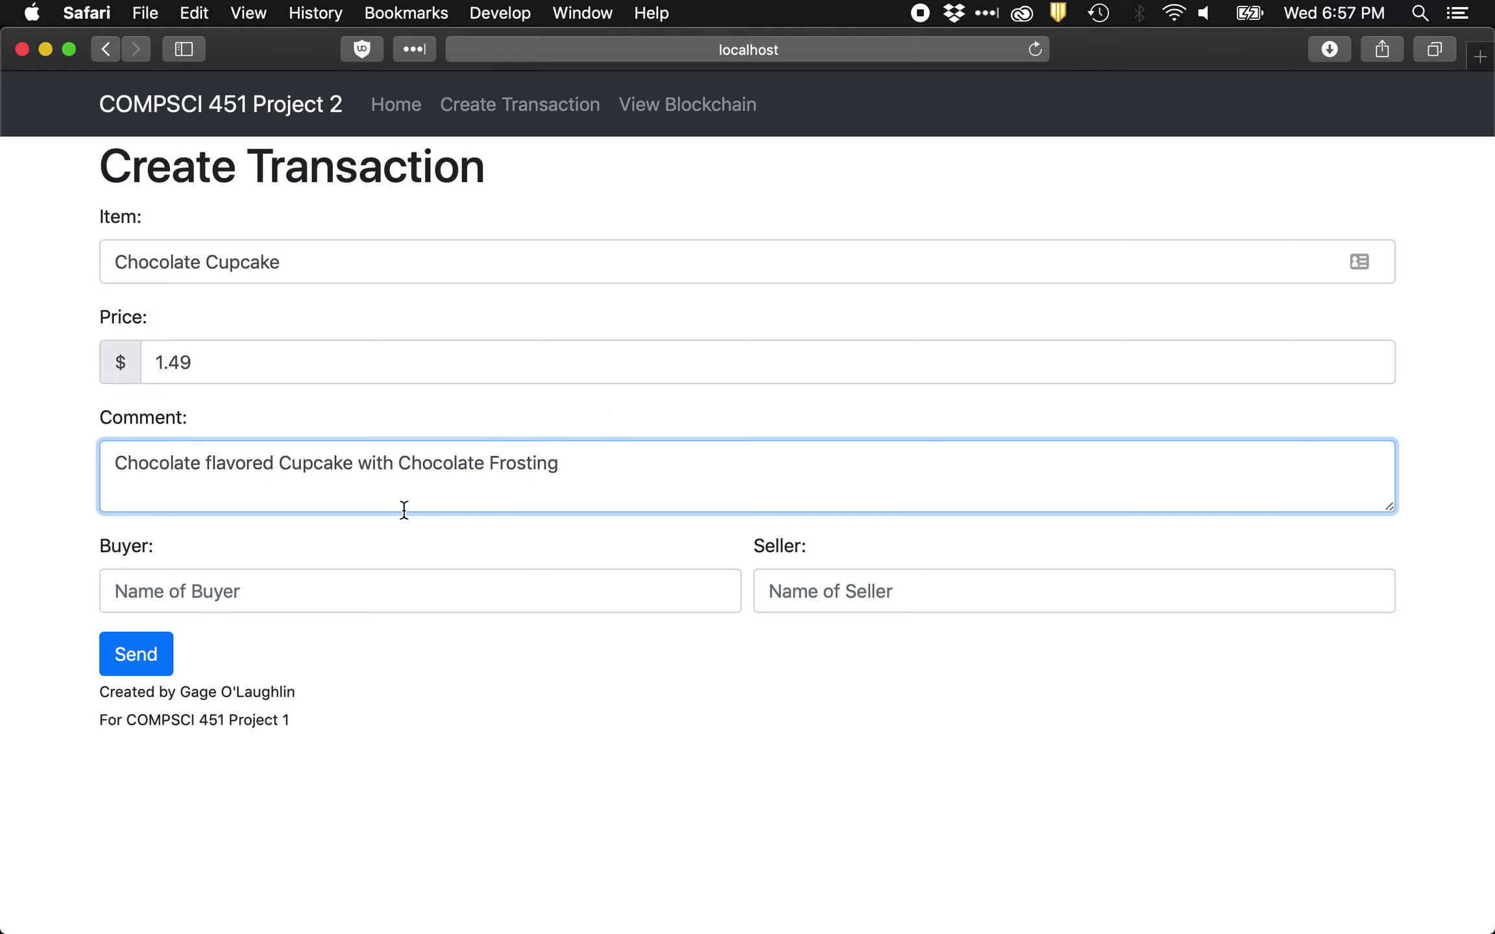
- Fill in the buyer's name and the seller Sugarcube Corner for the Chocolate Cupcake transaction
left_click(267, 588)
type("Rainbow Dash")
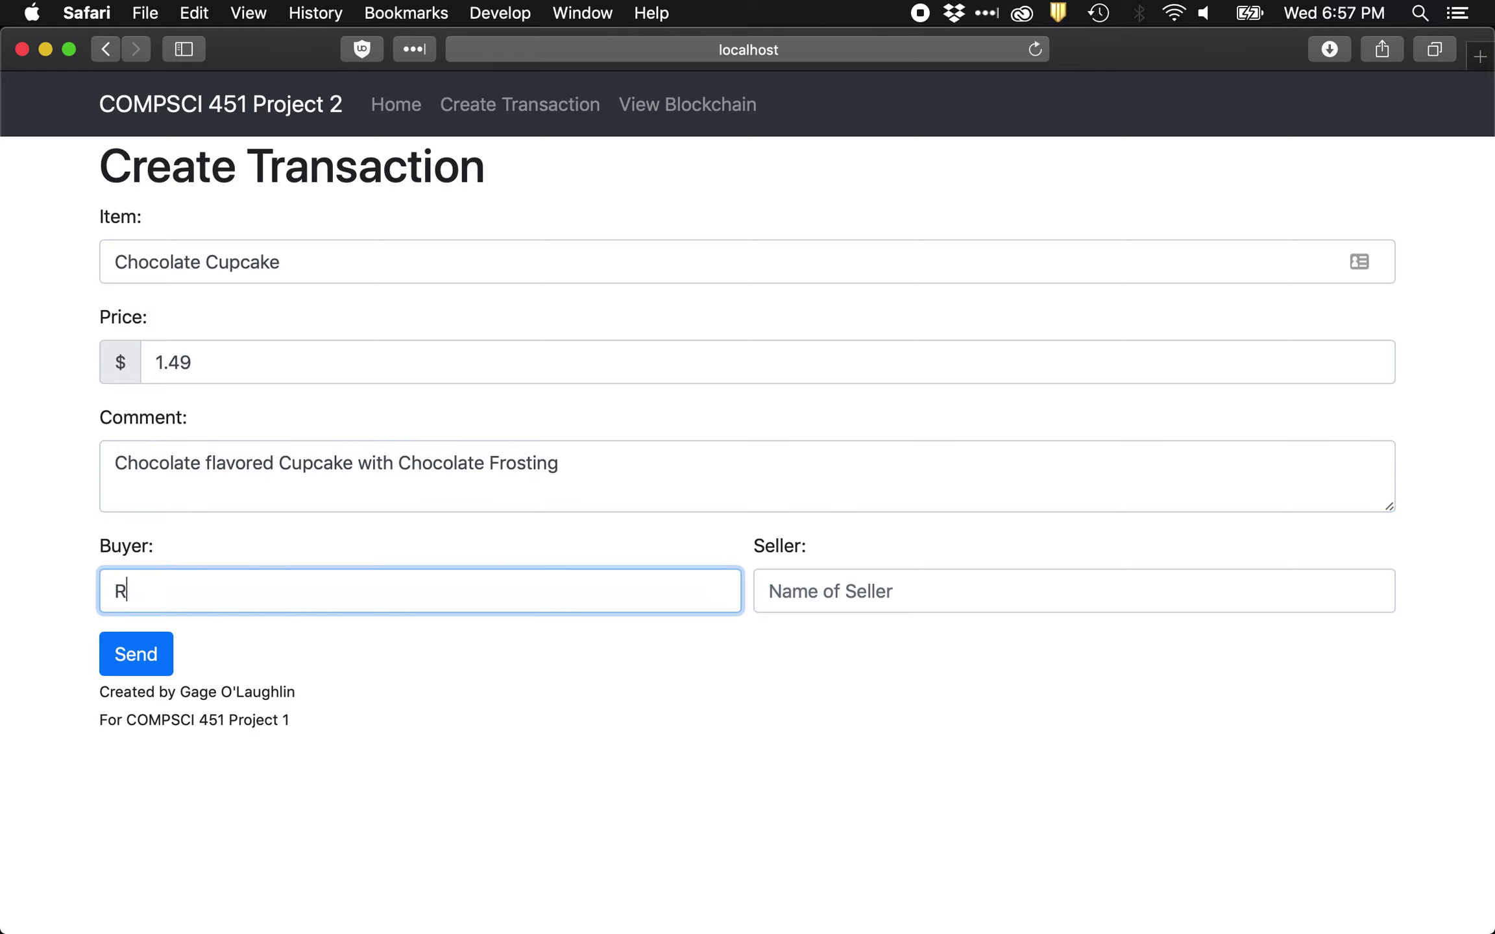
key("Tab")
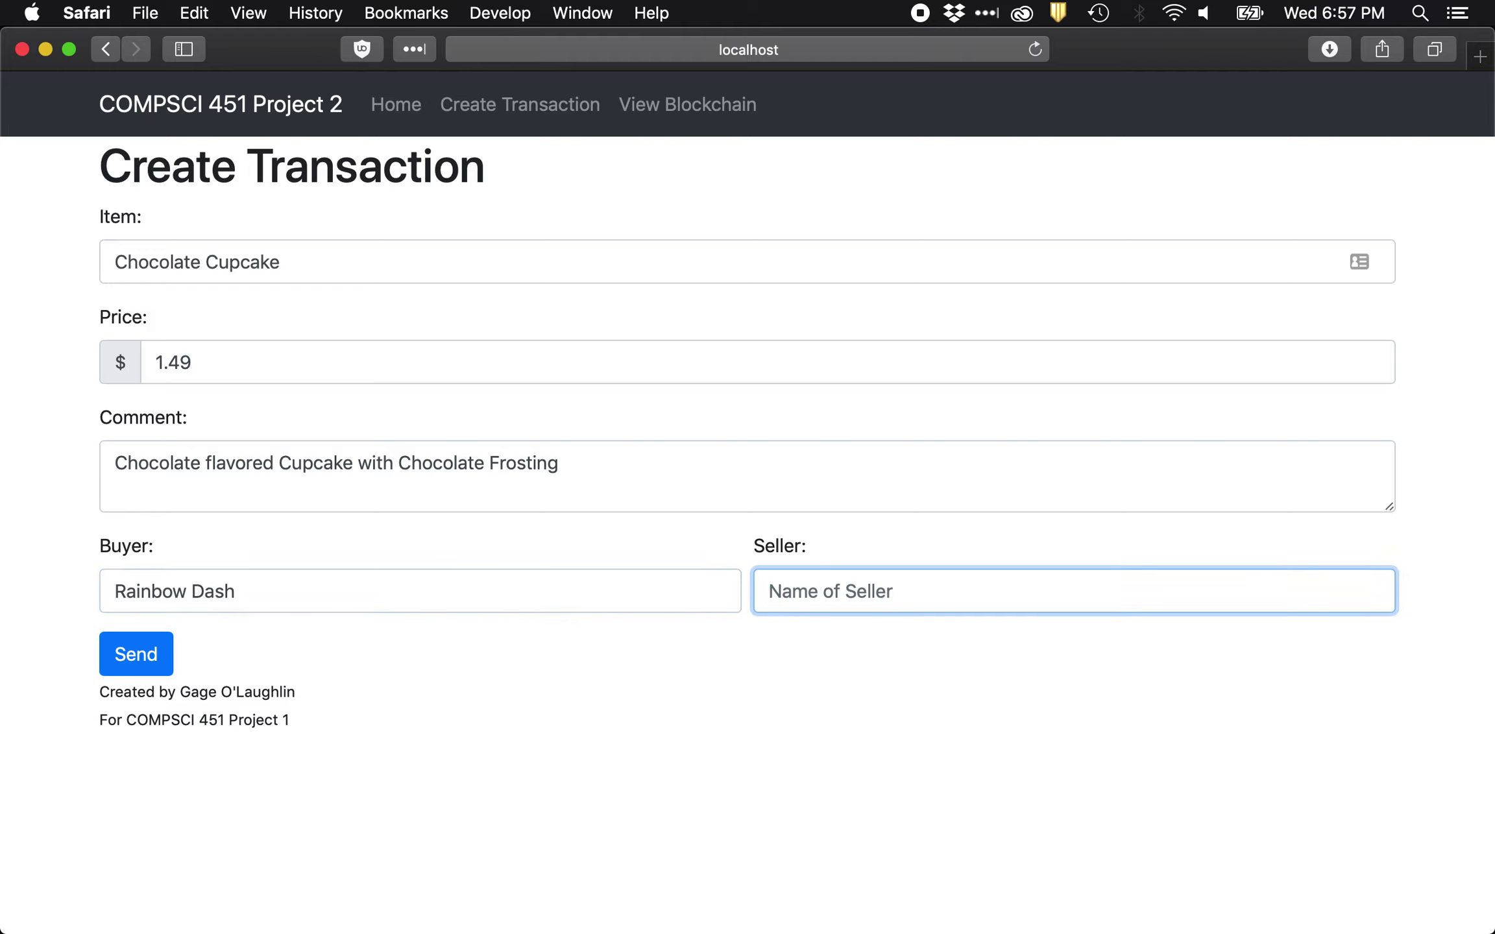
type("Surgercube")
key("BackSpace")
key("BackSpace")
key("BackSpace")
key("BackSpace")
key("BackSpace")
key("BackSpace")
key("BackSpace")
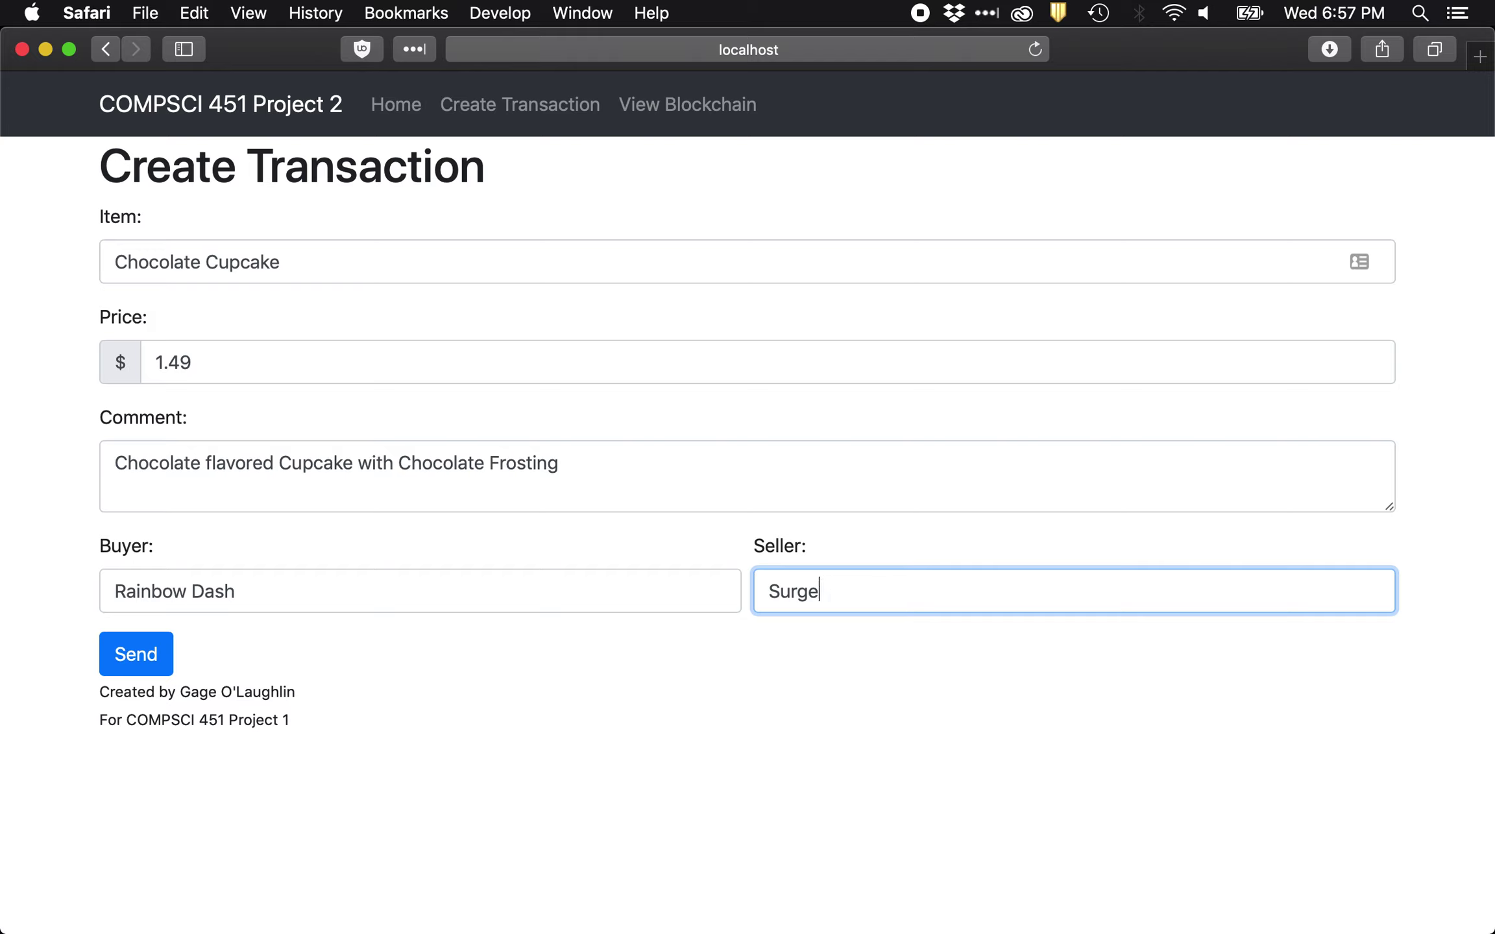
type("arcube Corner")
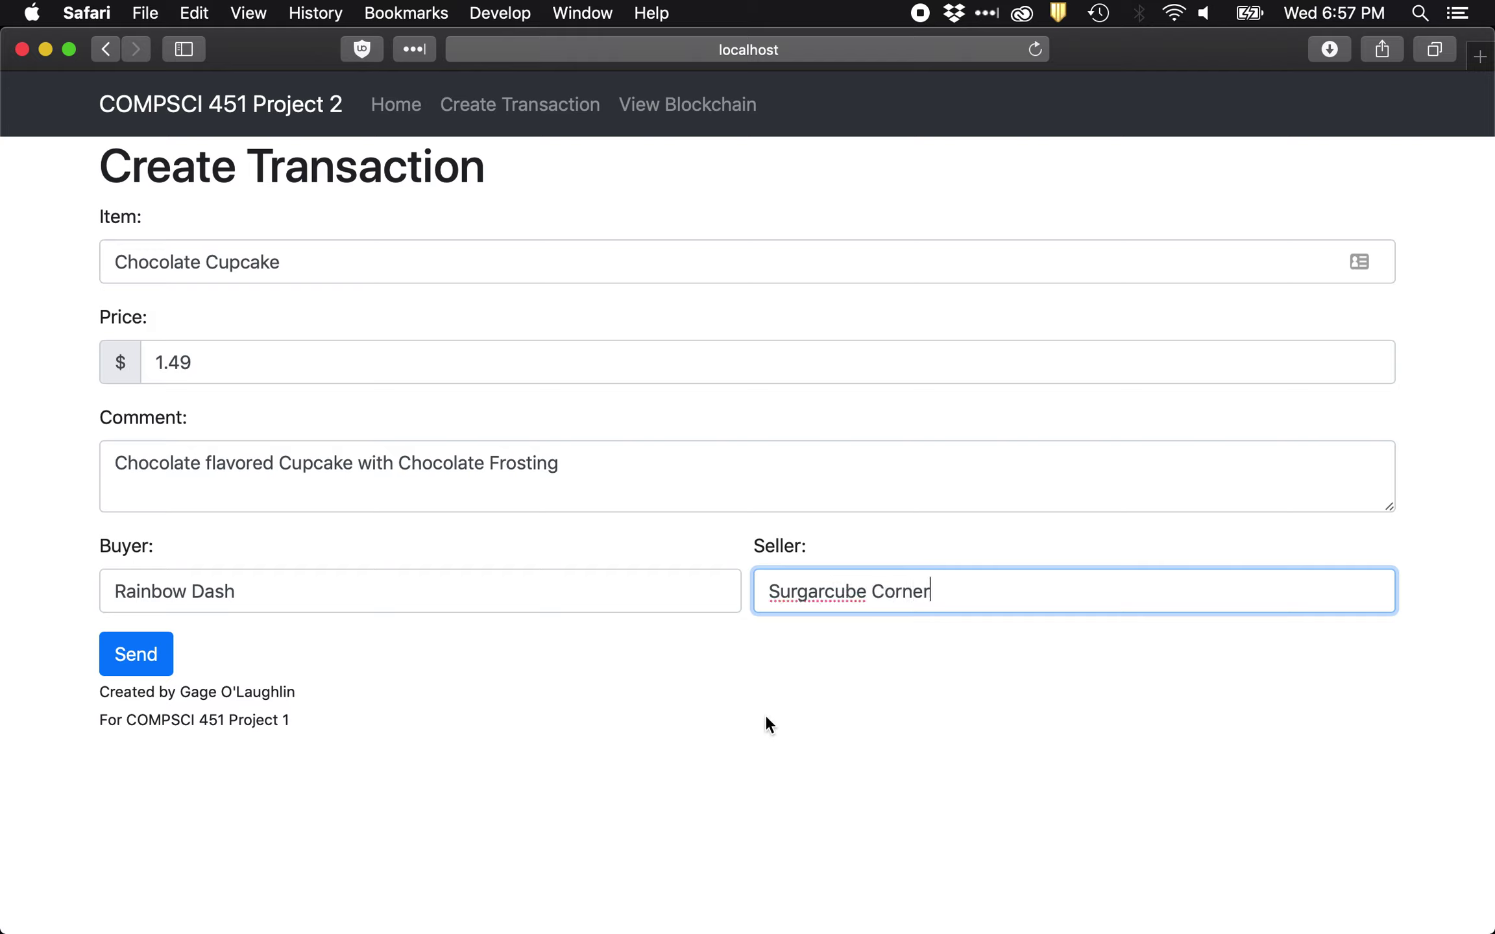
left_click(797, 602)
key("BackSpace")
left_click(819, 680)
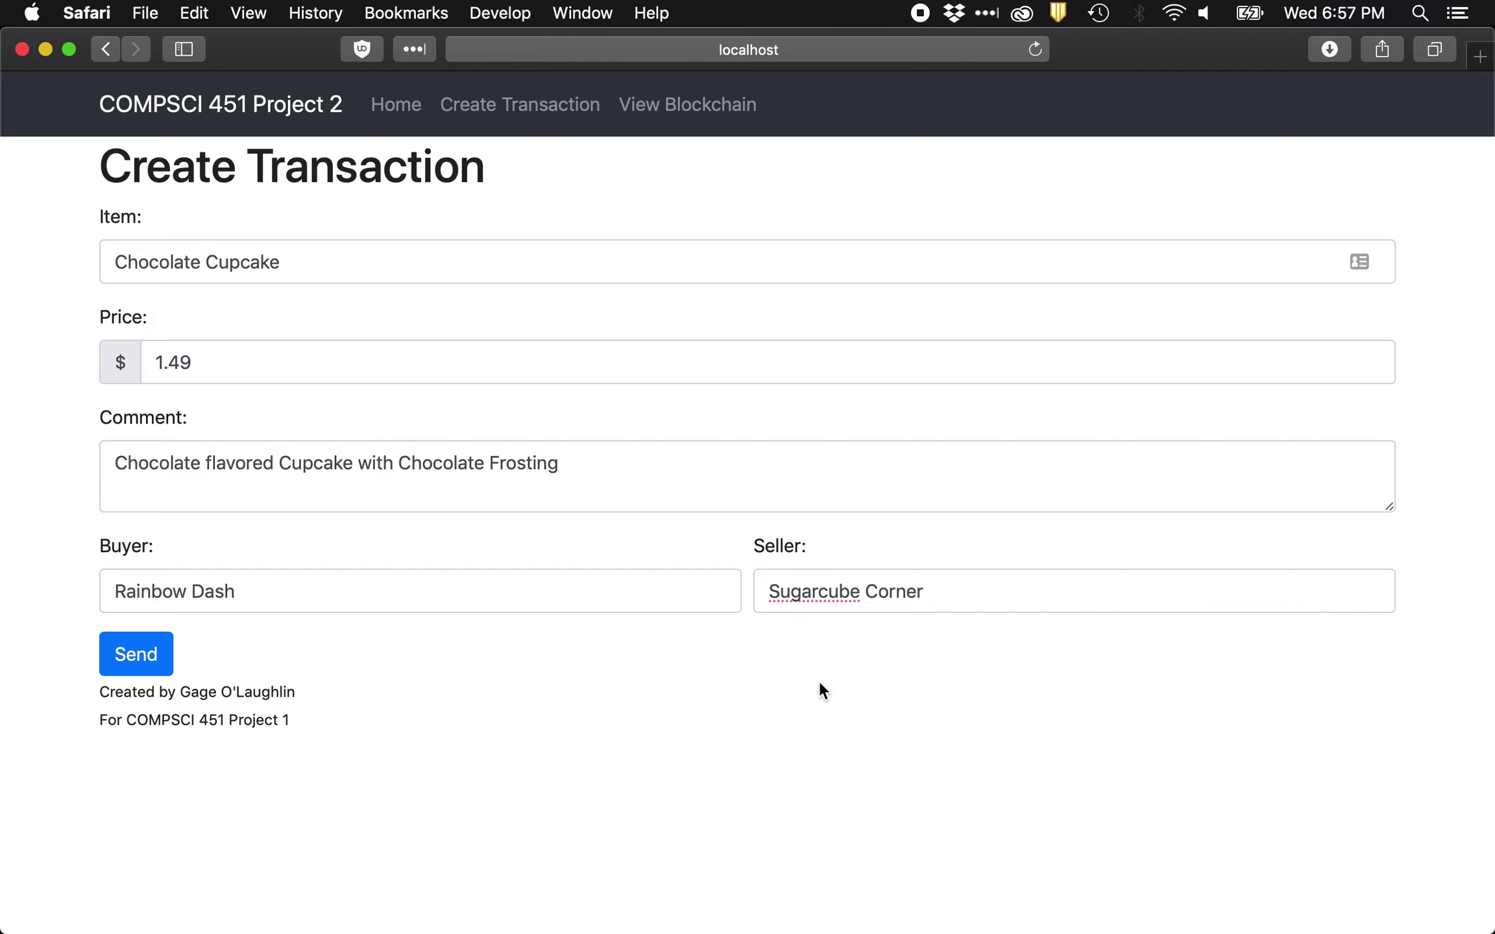
left_click(822, 610)
left_click(777, 673)
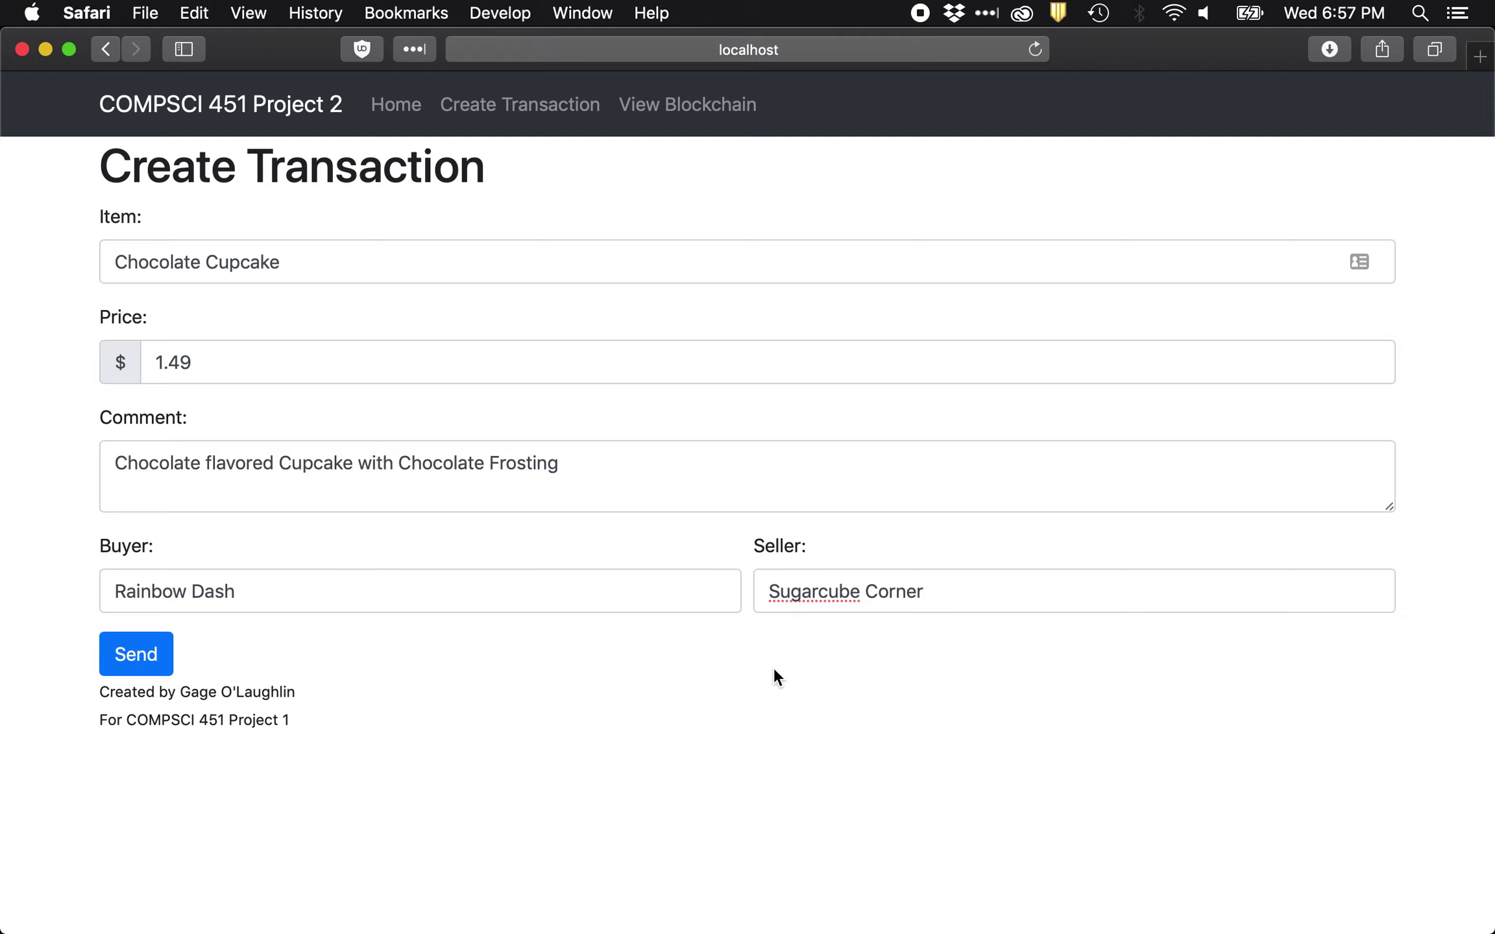
- Send the Chocolate Cupcake transaction and view the recorded transactions in the blockchain
left_click(138, 654)
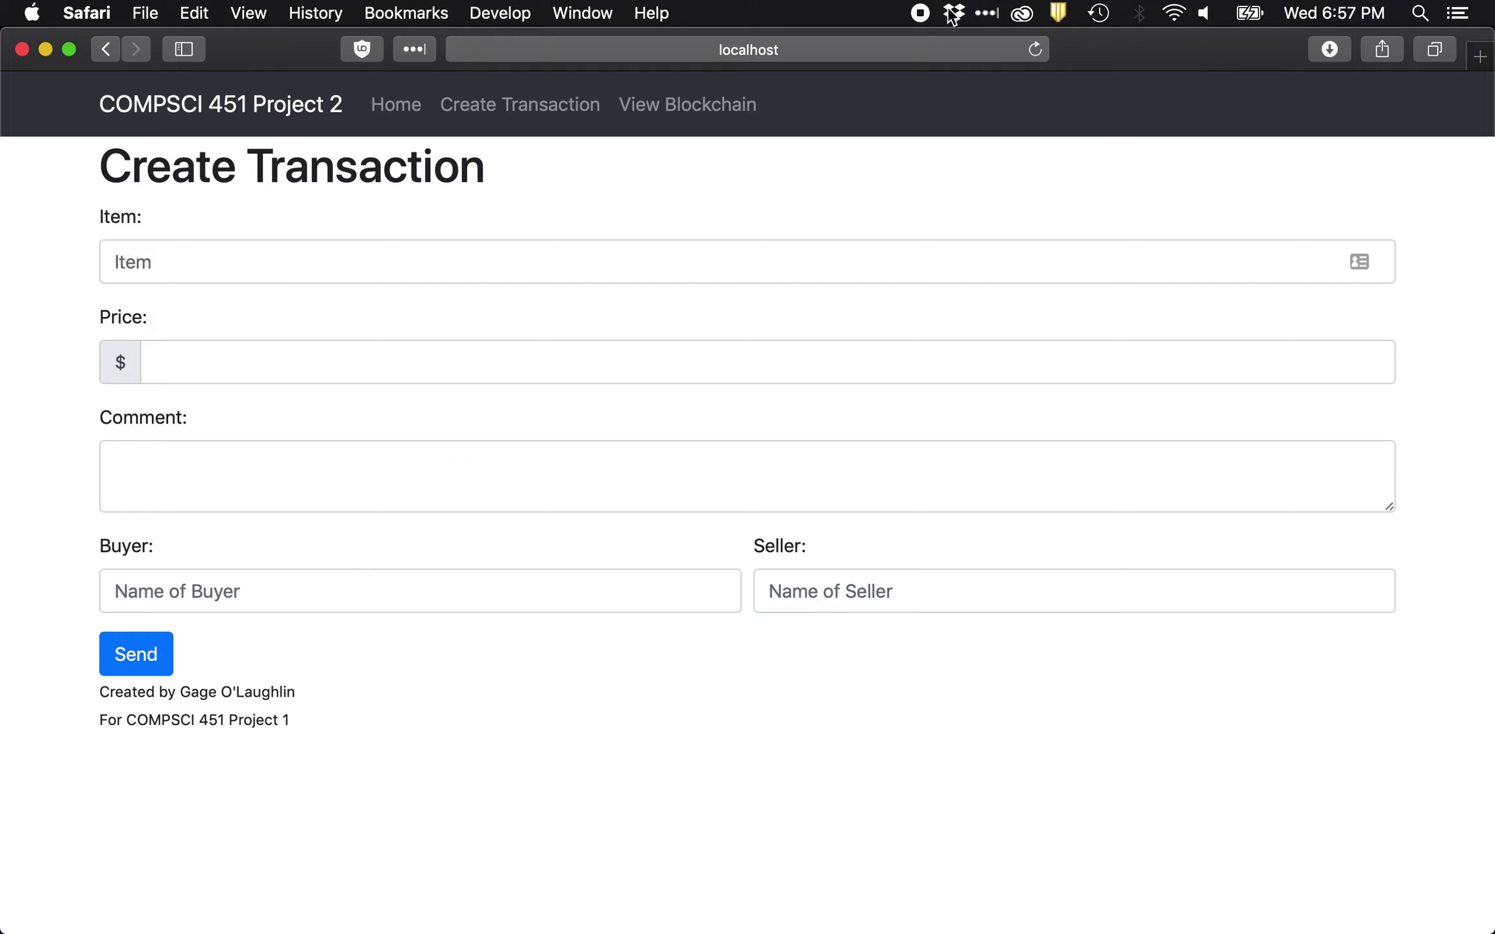
left_click(688, 111)
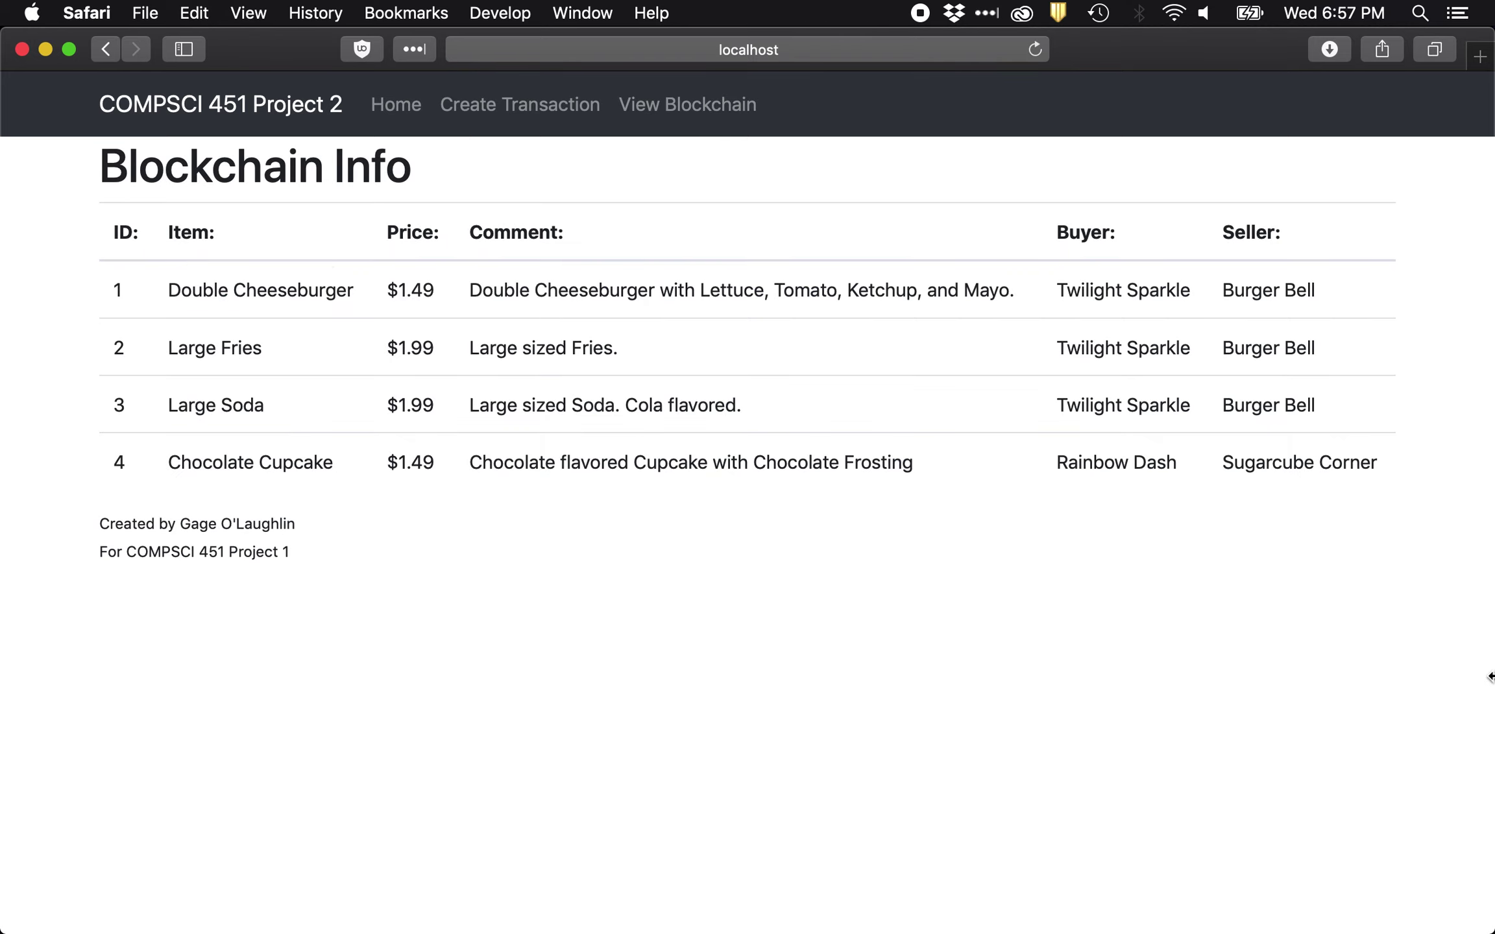
scroll(848, 713, "down", 1)
- Start a new transaction with the item Small Strawberry Milkshake
left_click(529, 115)
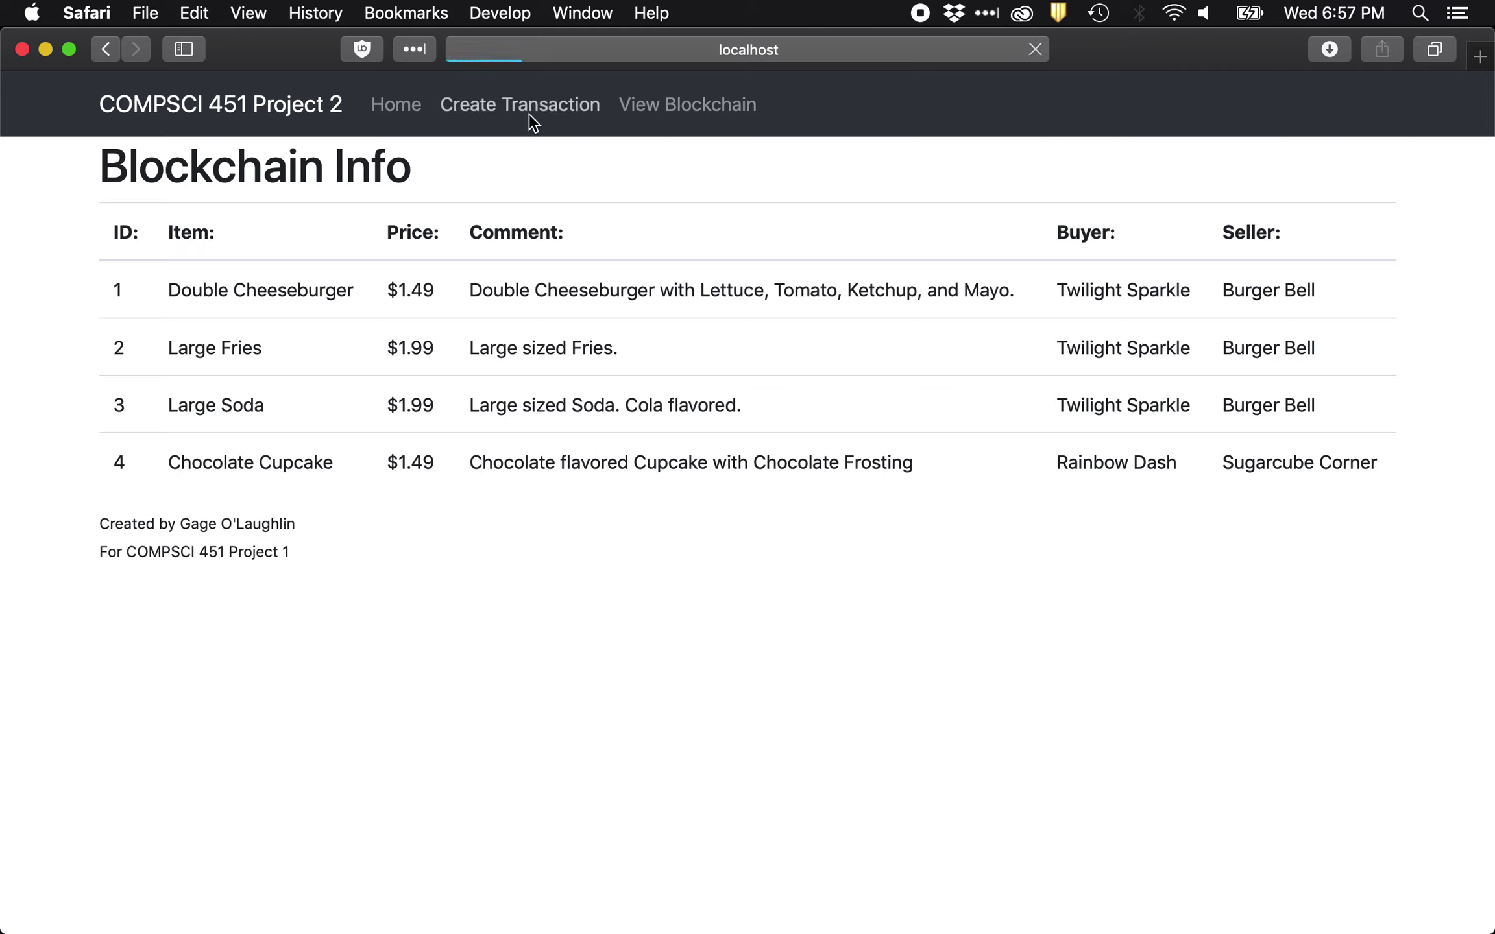
left_click(228, 275)
type("S")
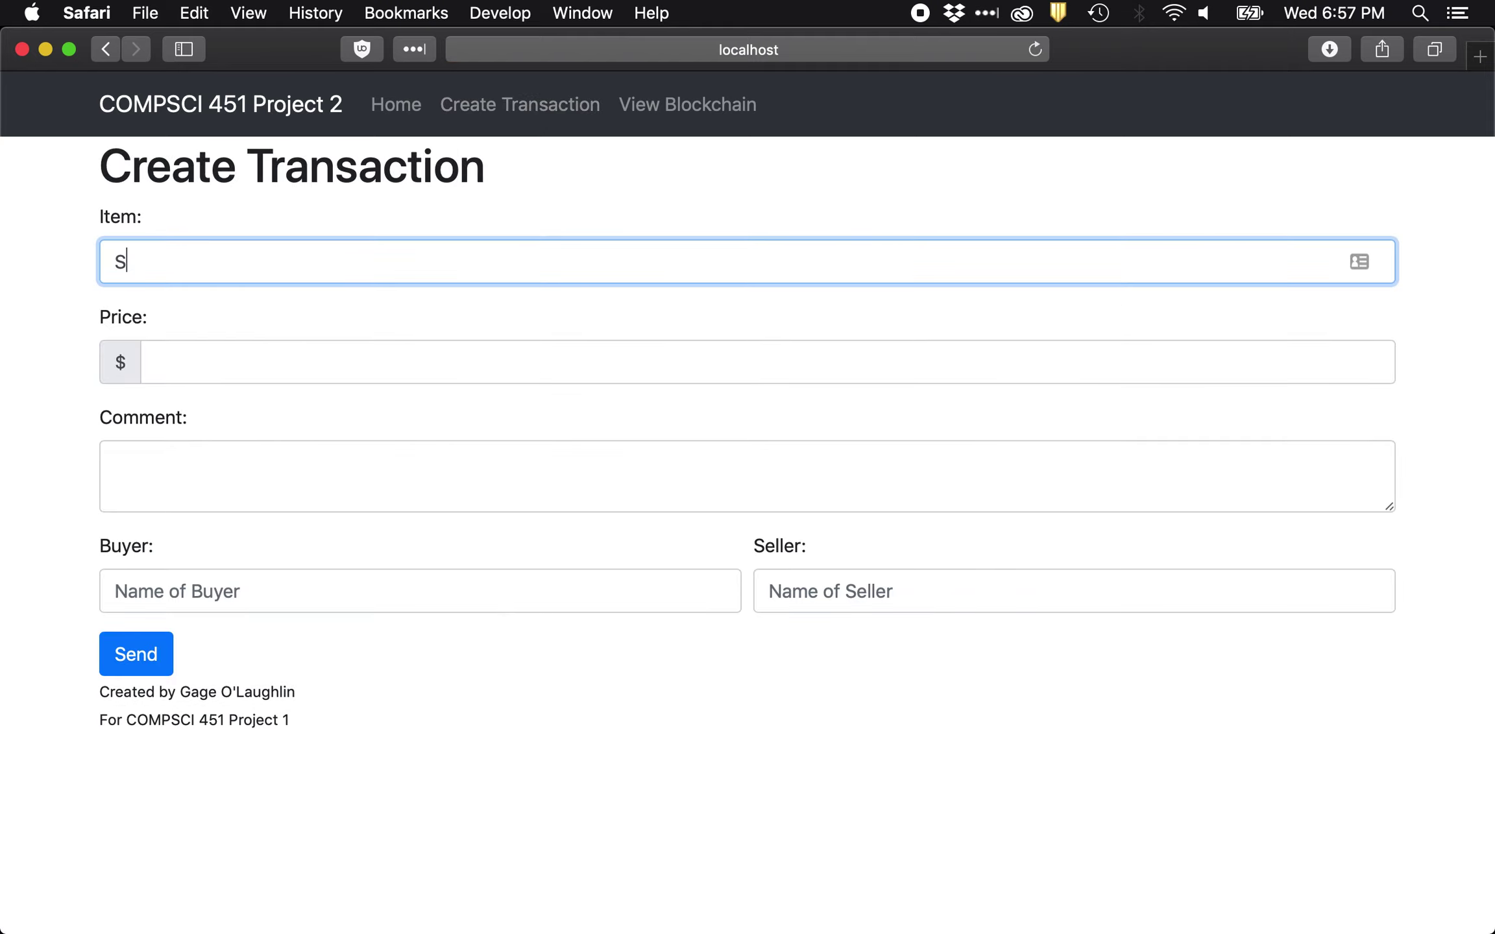
type("trawberry Milkshake")
key("Tab")
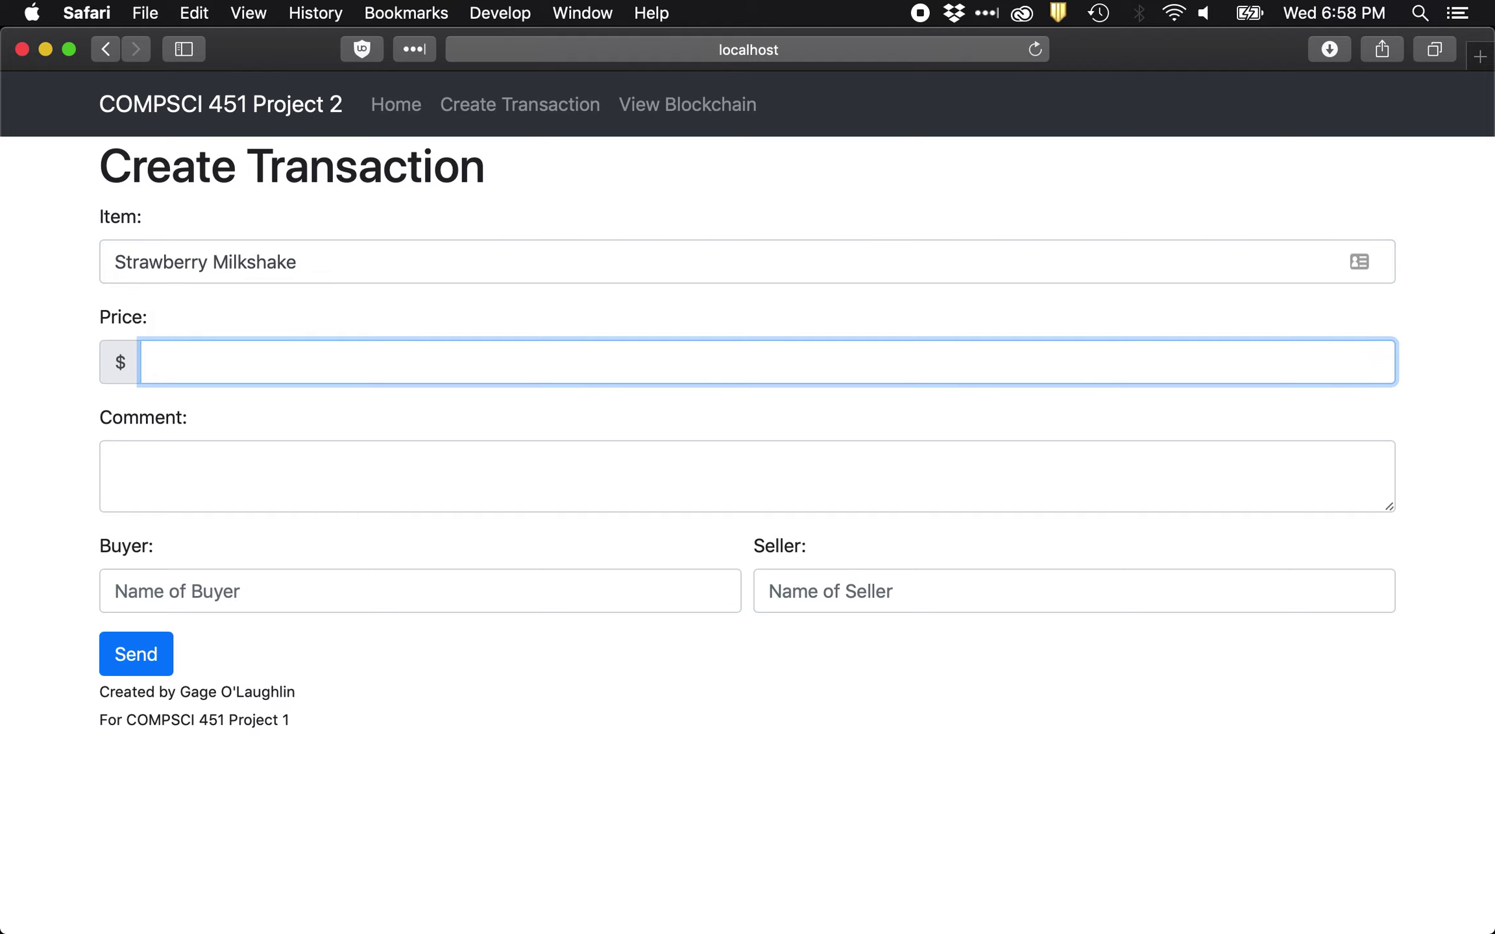
left_click(327, 251)
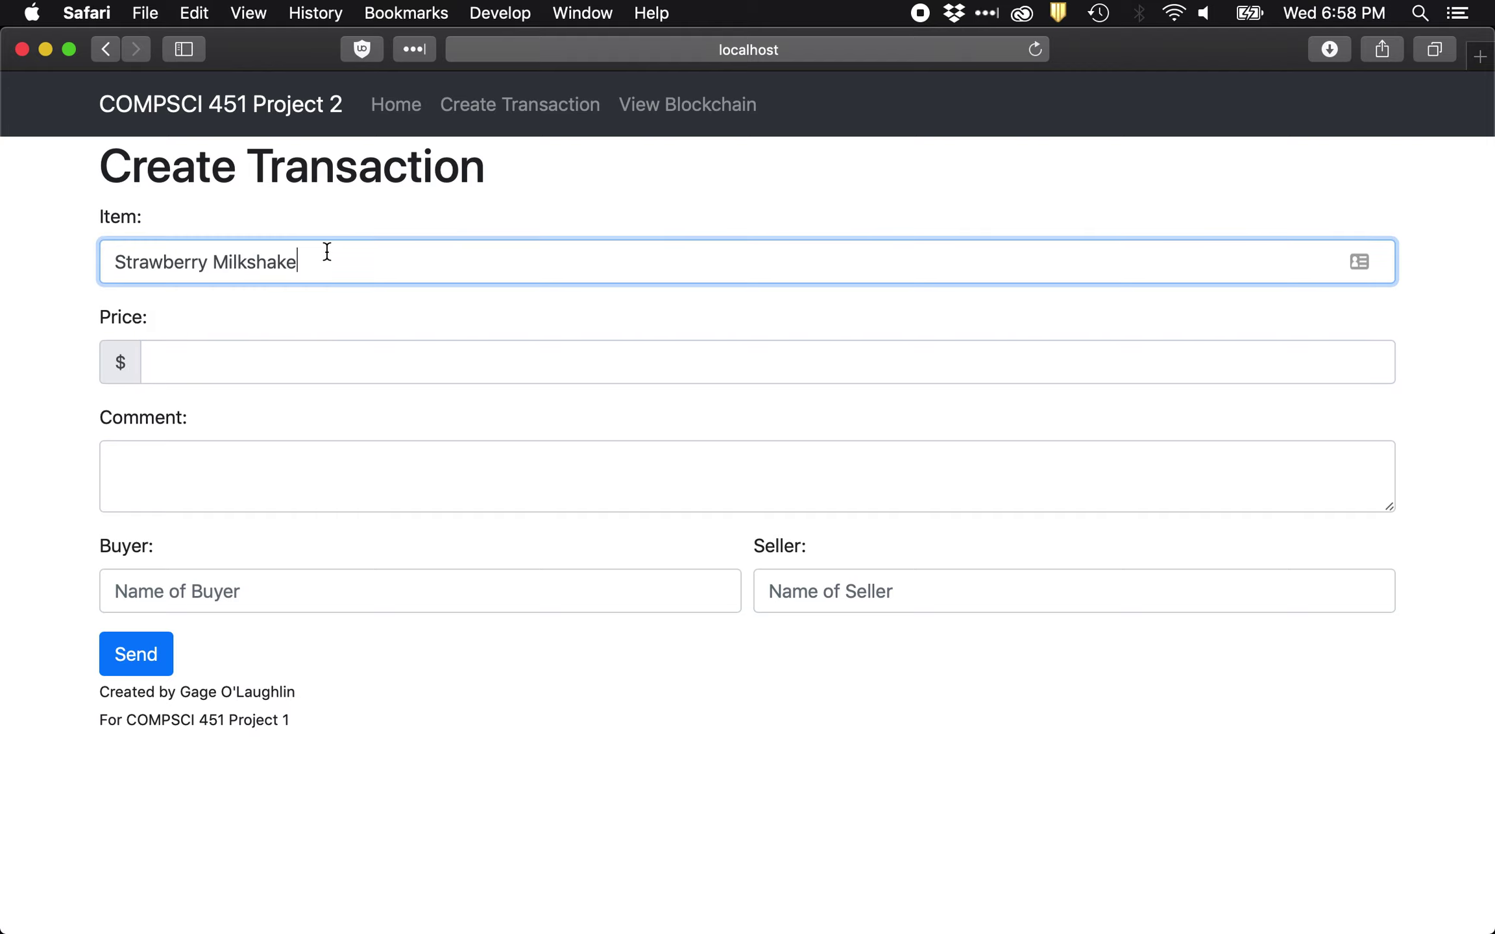
left_click(118, 262)
type("Small")
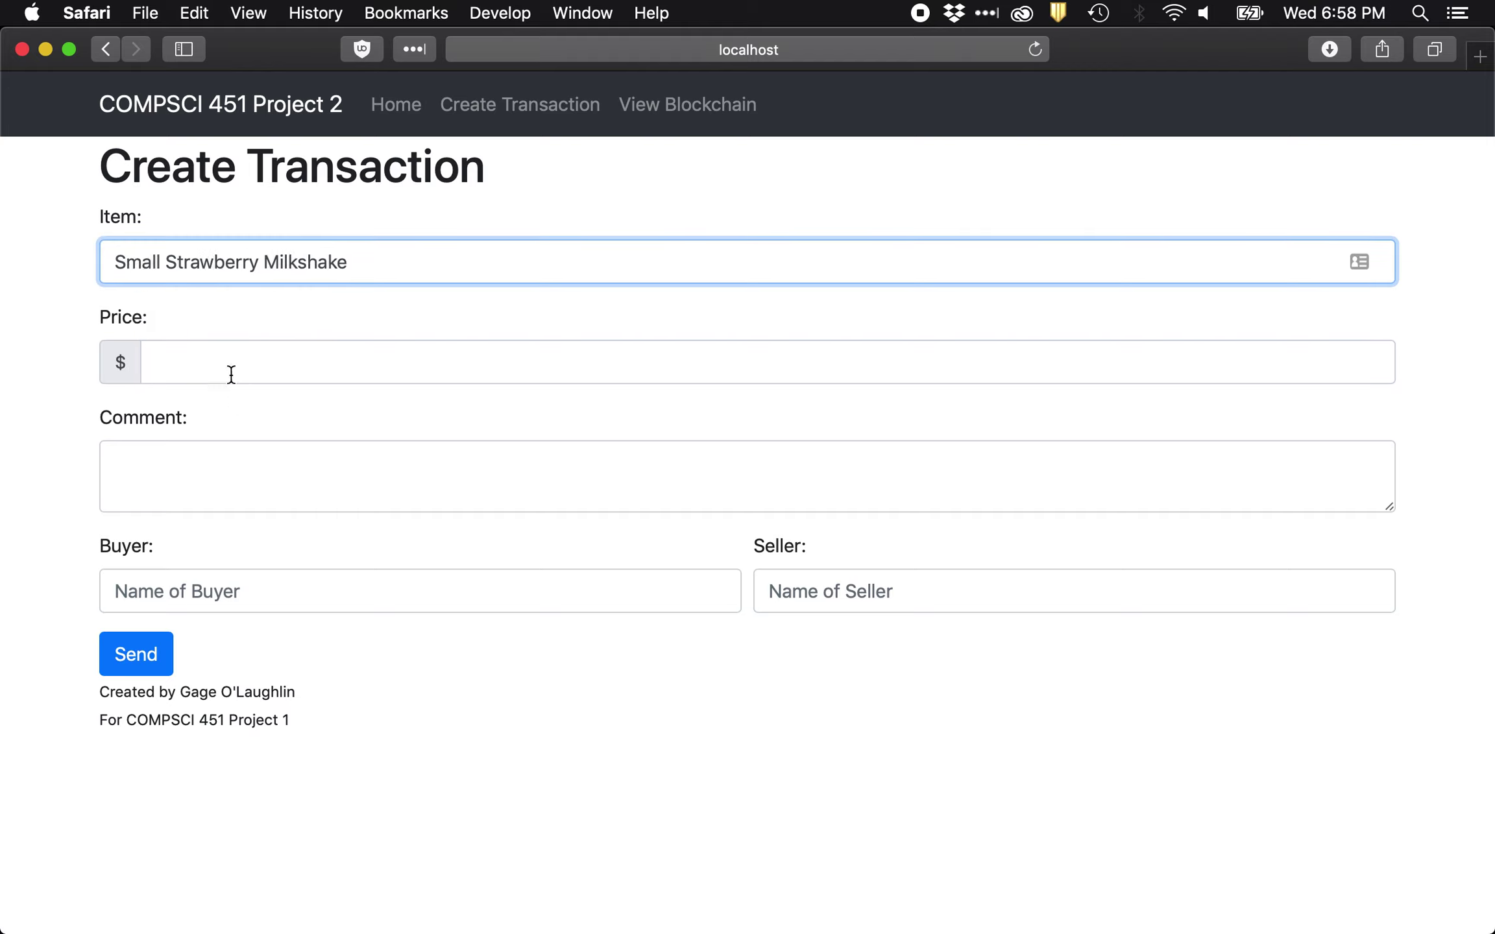
- Set the price of the Small Strawberry Milkshake to 1.49 dollars
left_click(232, 369)
type("1.29")
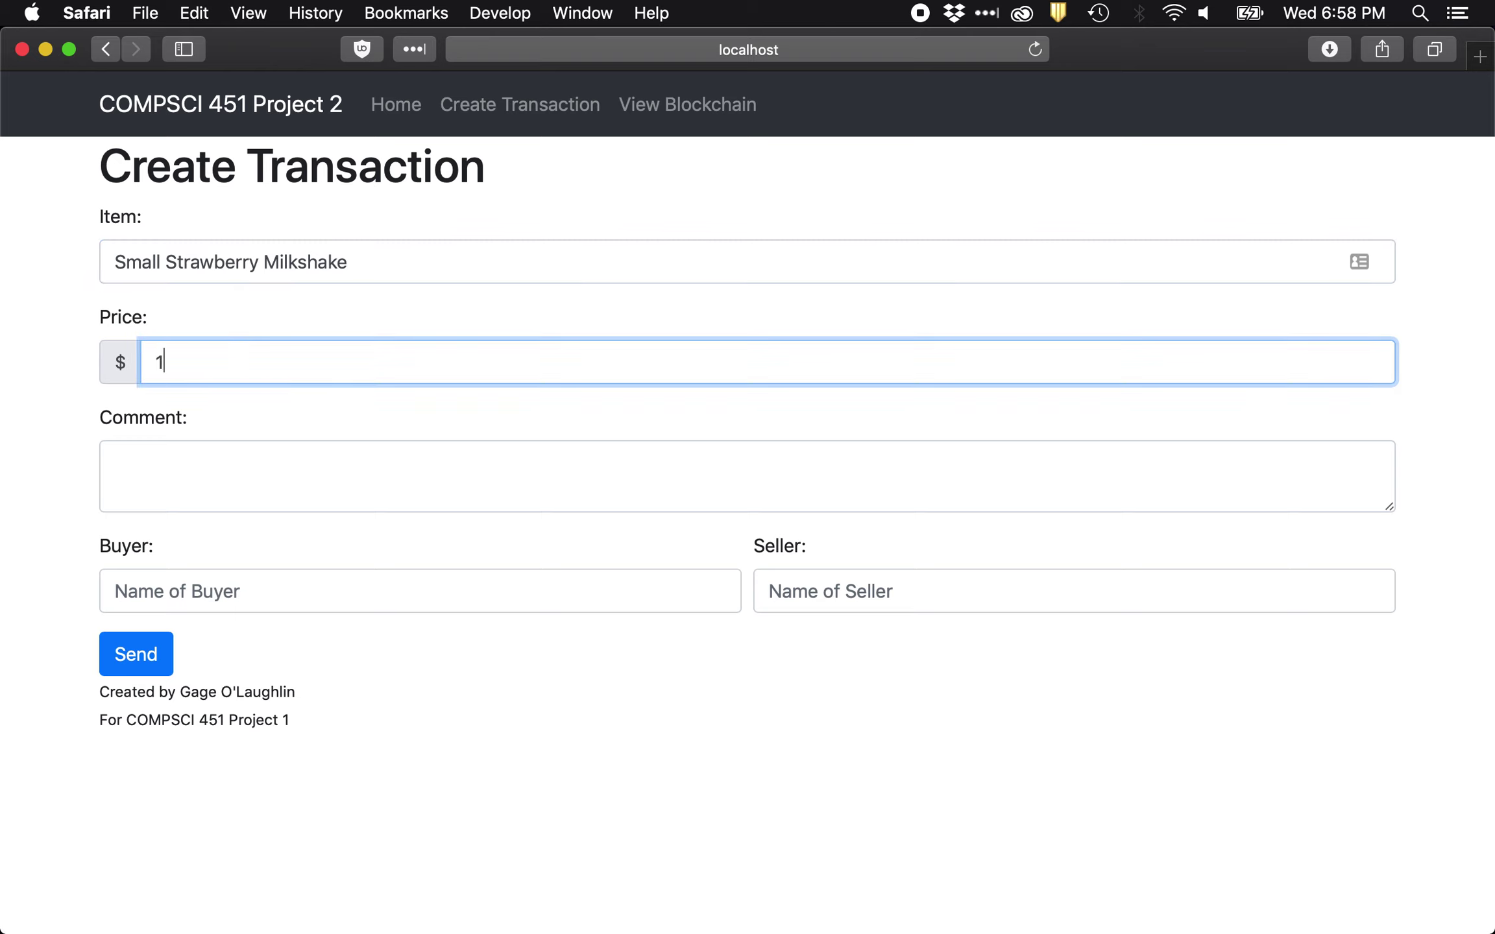
key("BackSpace")
key("BackSpace")
type("49")
- Enter the comment "Small sized Strawberry Milkshake with Whipped Cream and Cherry on top." for the milkshake transaction
left_click(263, 481)
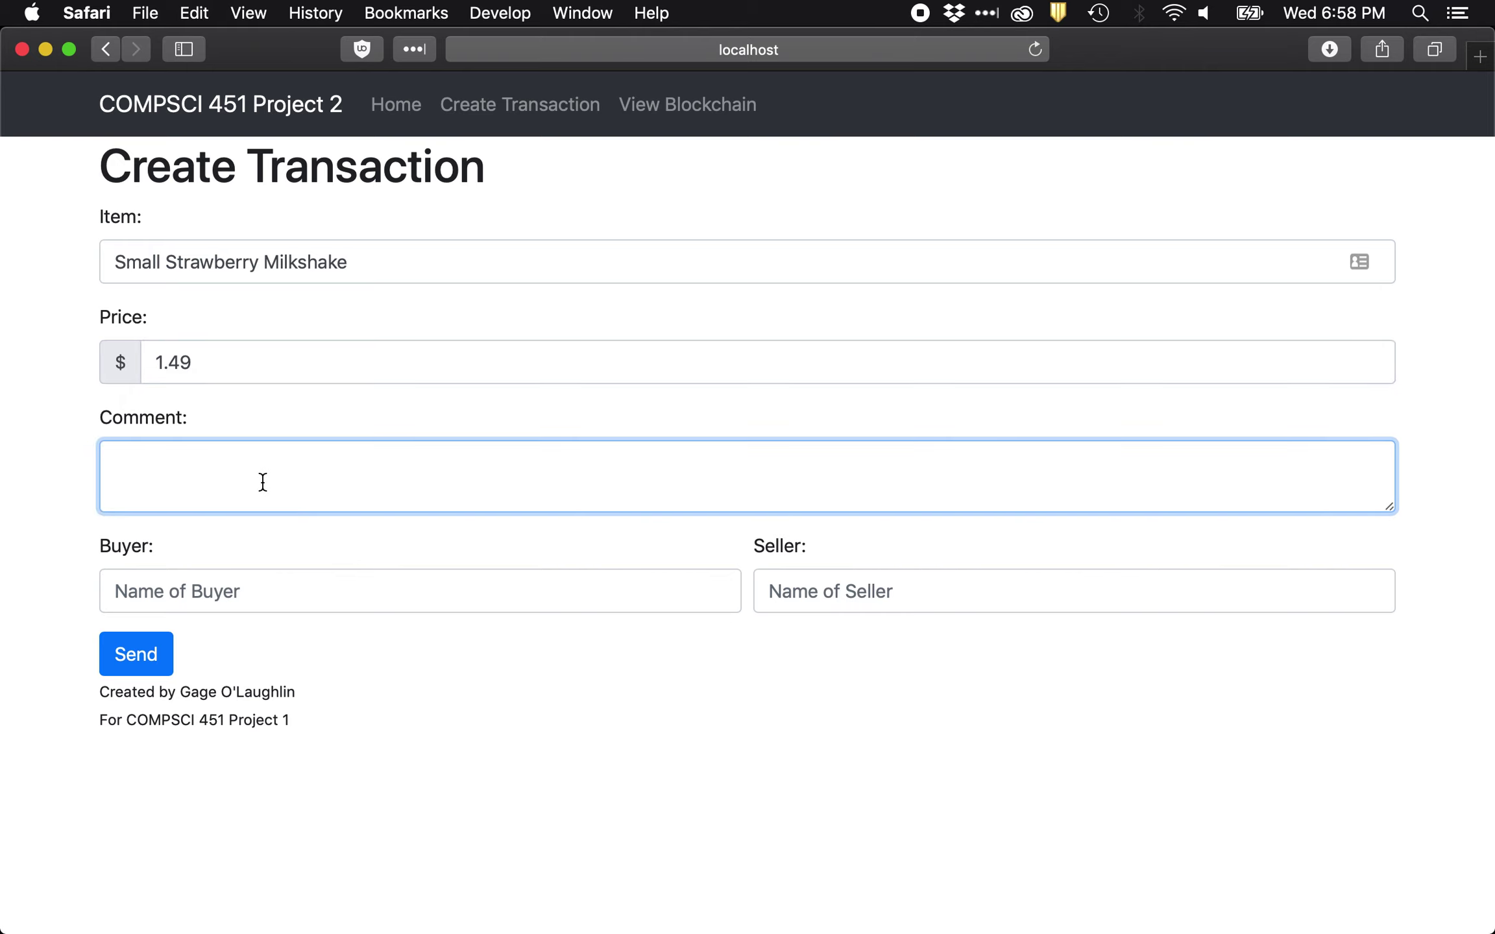
type("Small sized Straw")
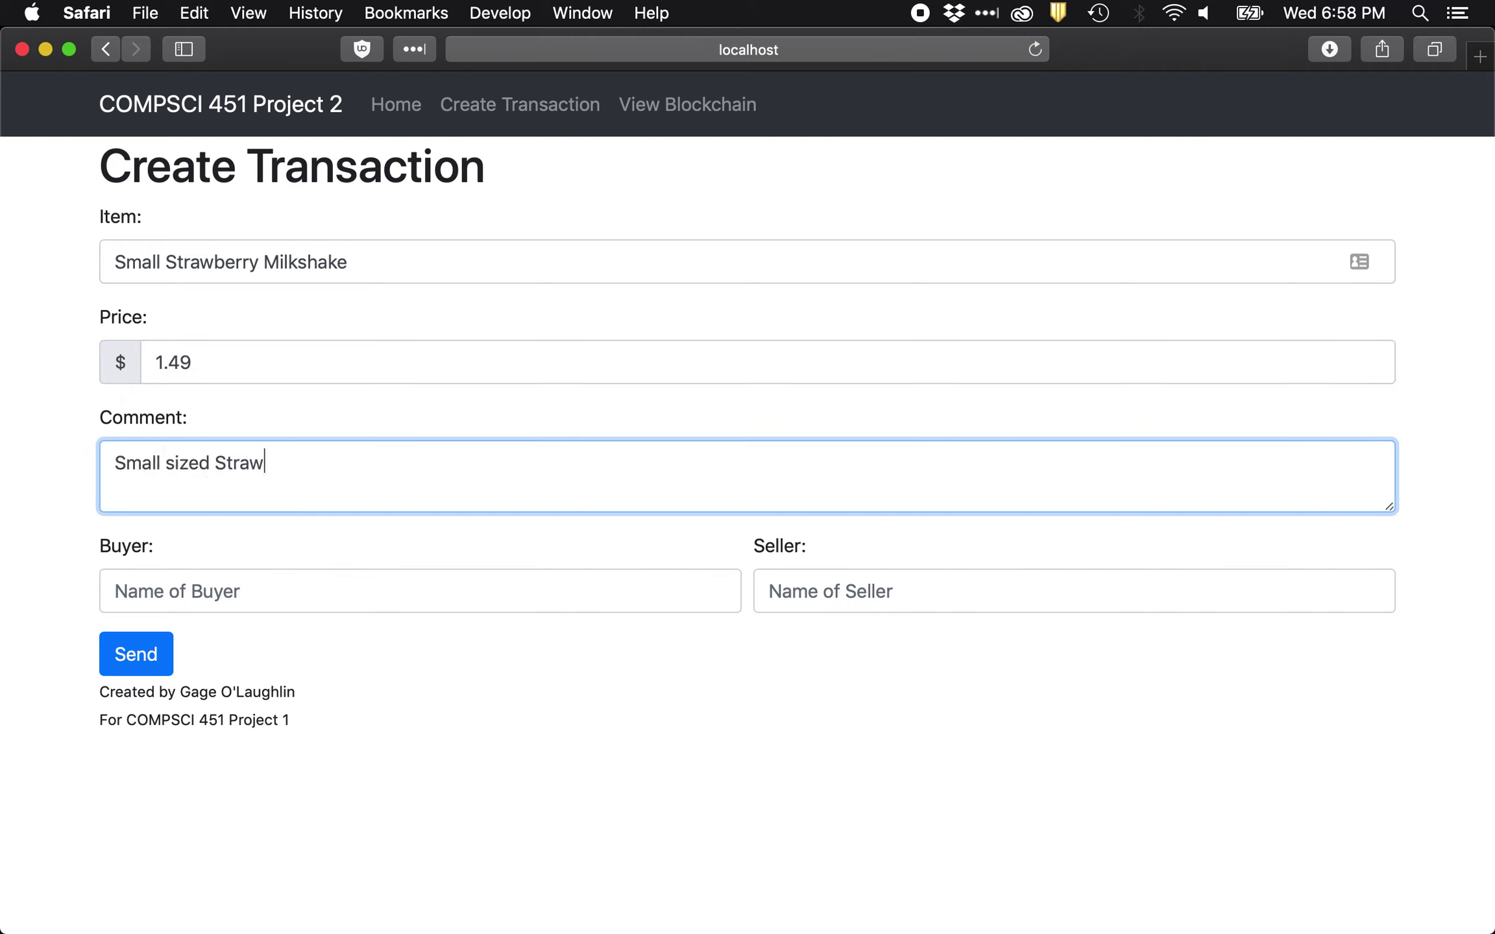
type("berry Milkshake with ")
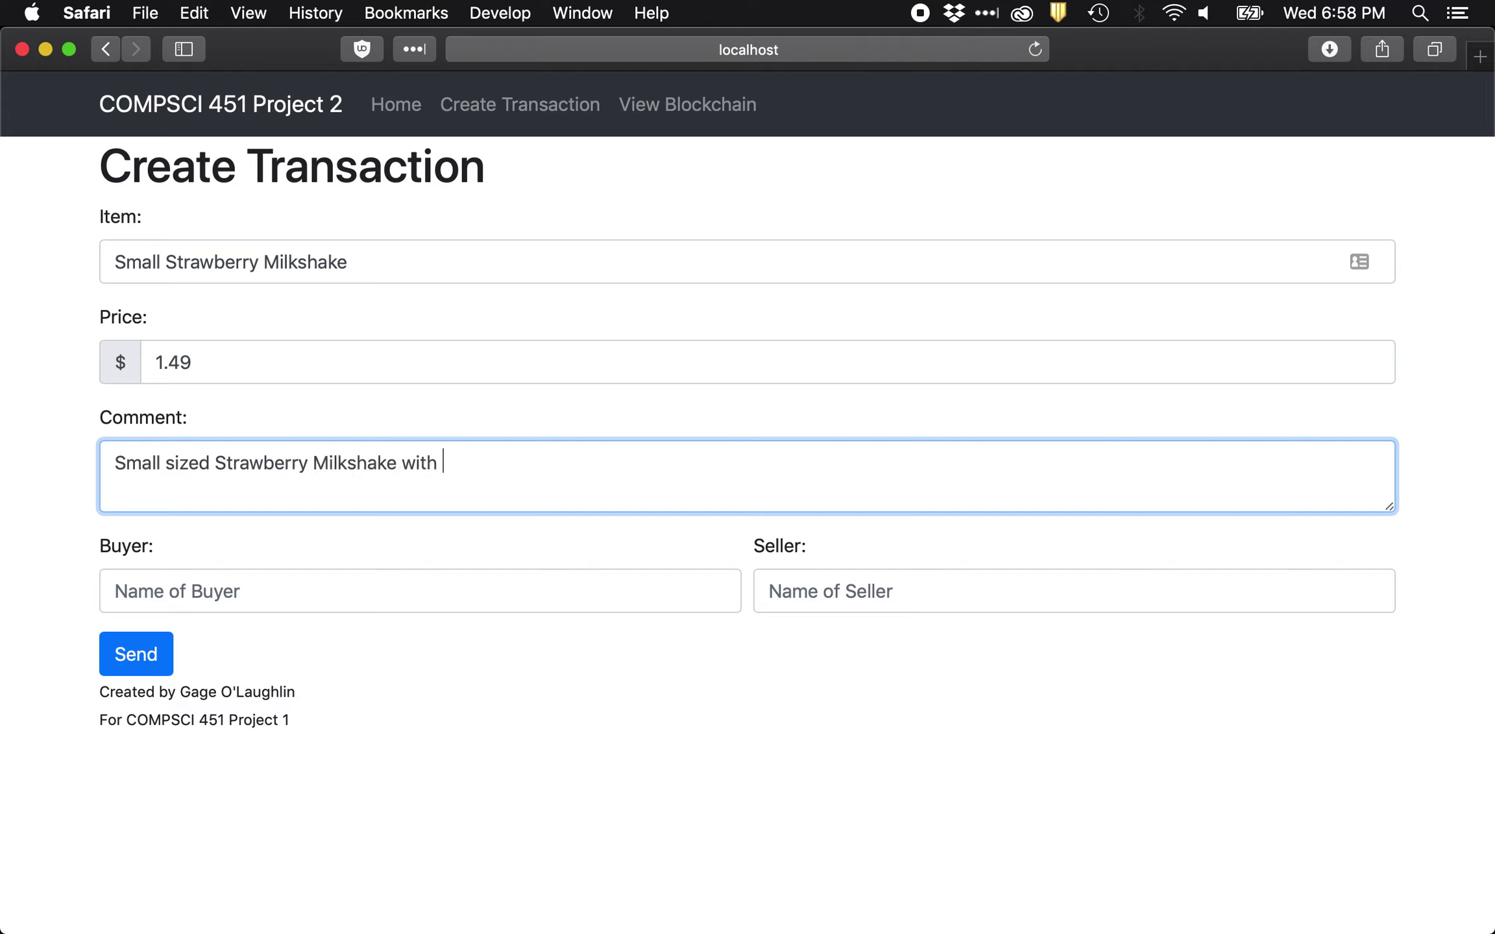
type("Whipped Cream and Cheery")
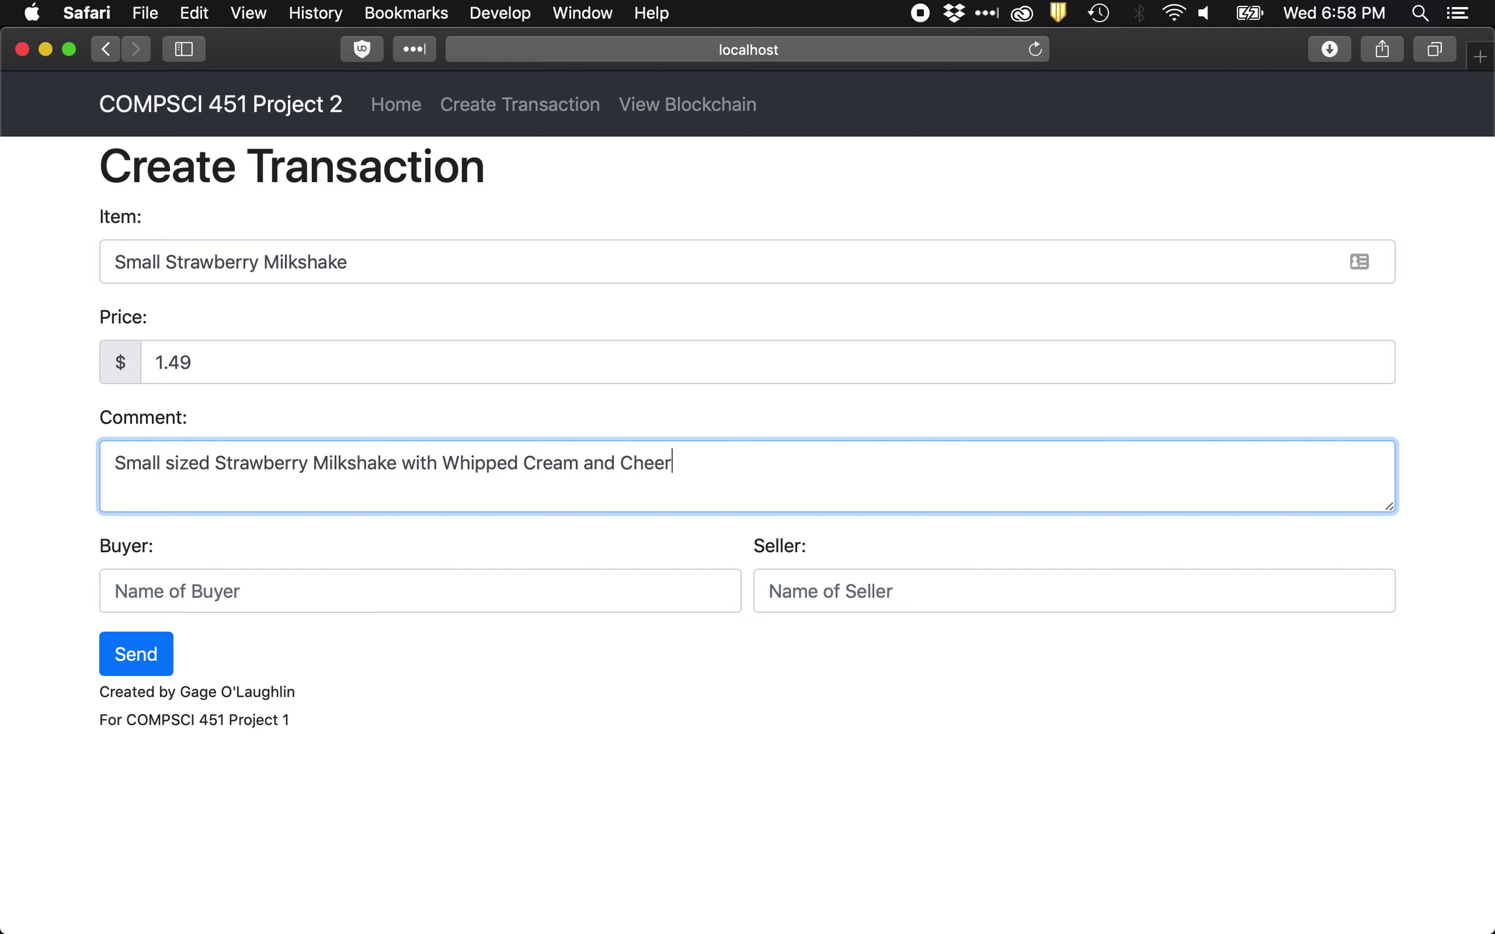
key("BackSpace")
key("BackSpace")
key("BackSpace")
type("rry on To")
key("BackSpace")
key("BackSpace")
type("top.")
- Fill in the buyer's name and the seller Sugarcube Corner, and send the Small Strawberry Milkshake transaction
left_click(224, 604)
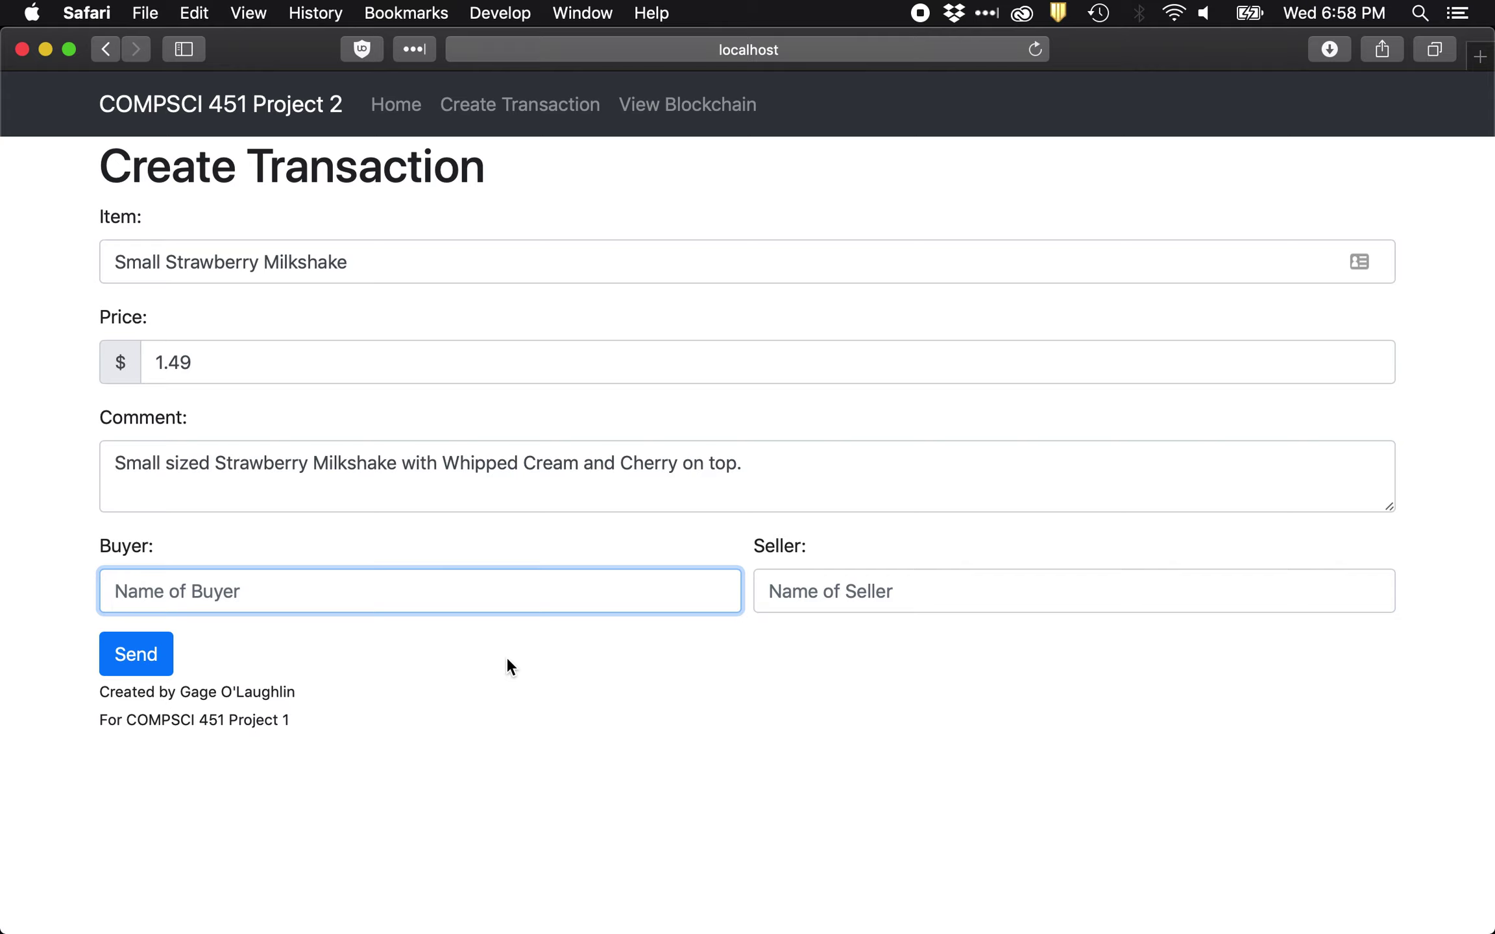
type("Fluttershy")
key("Tab")
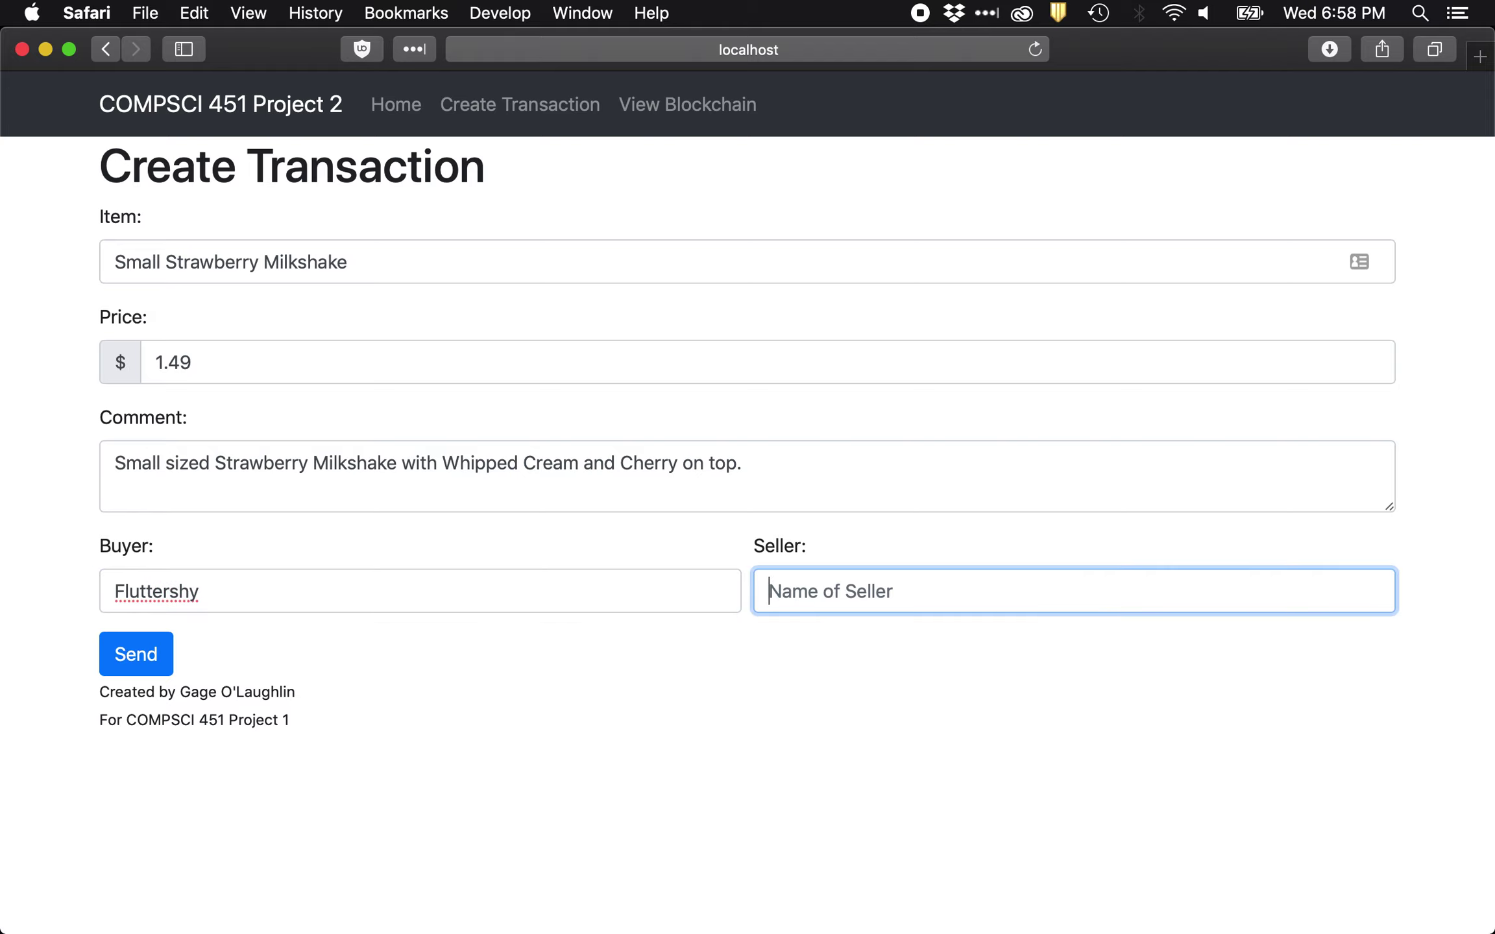
type("Su")
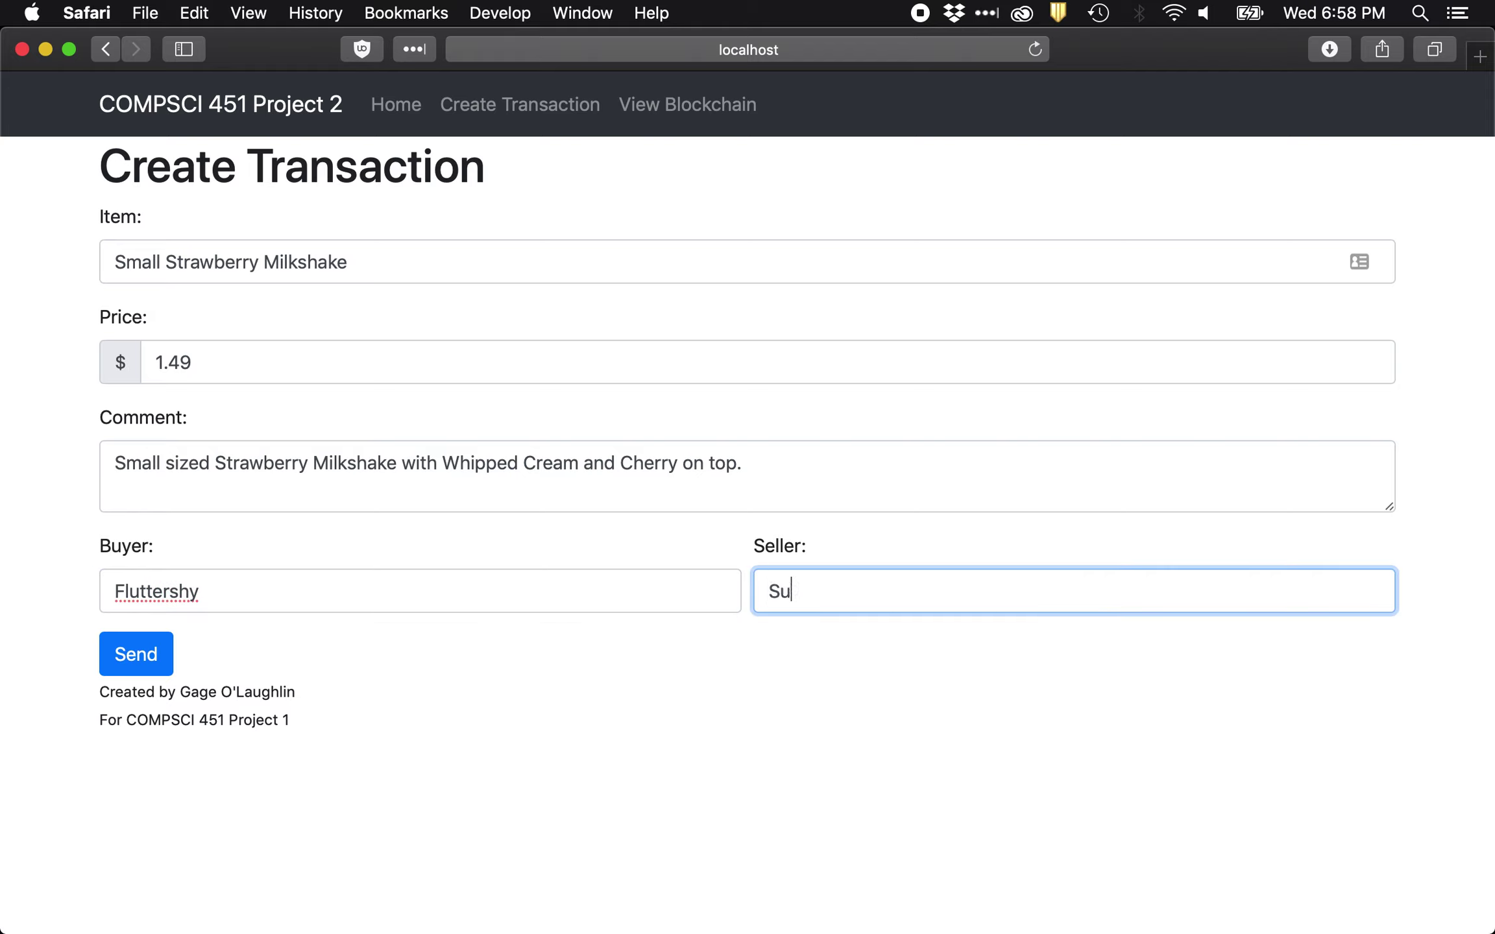
type("garcube Corner")
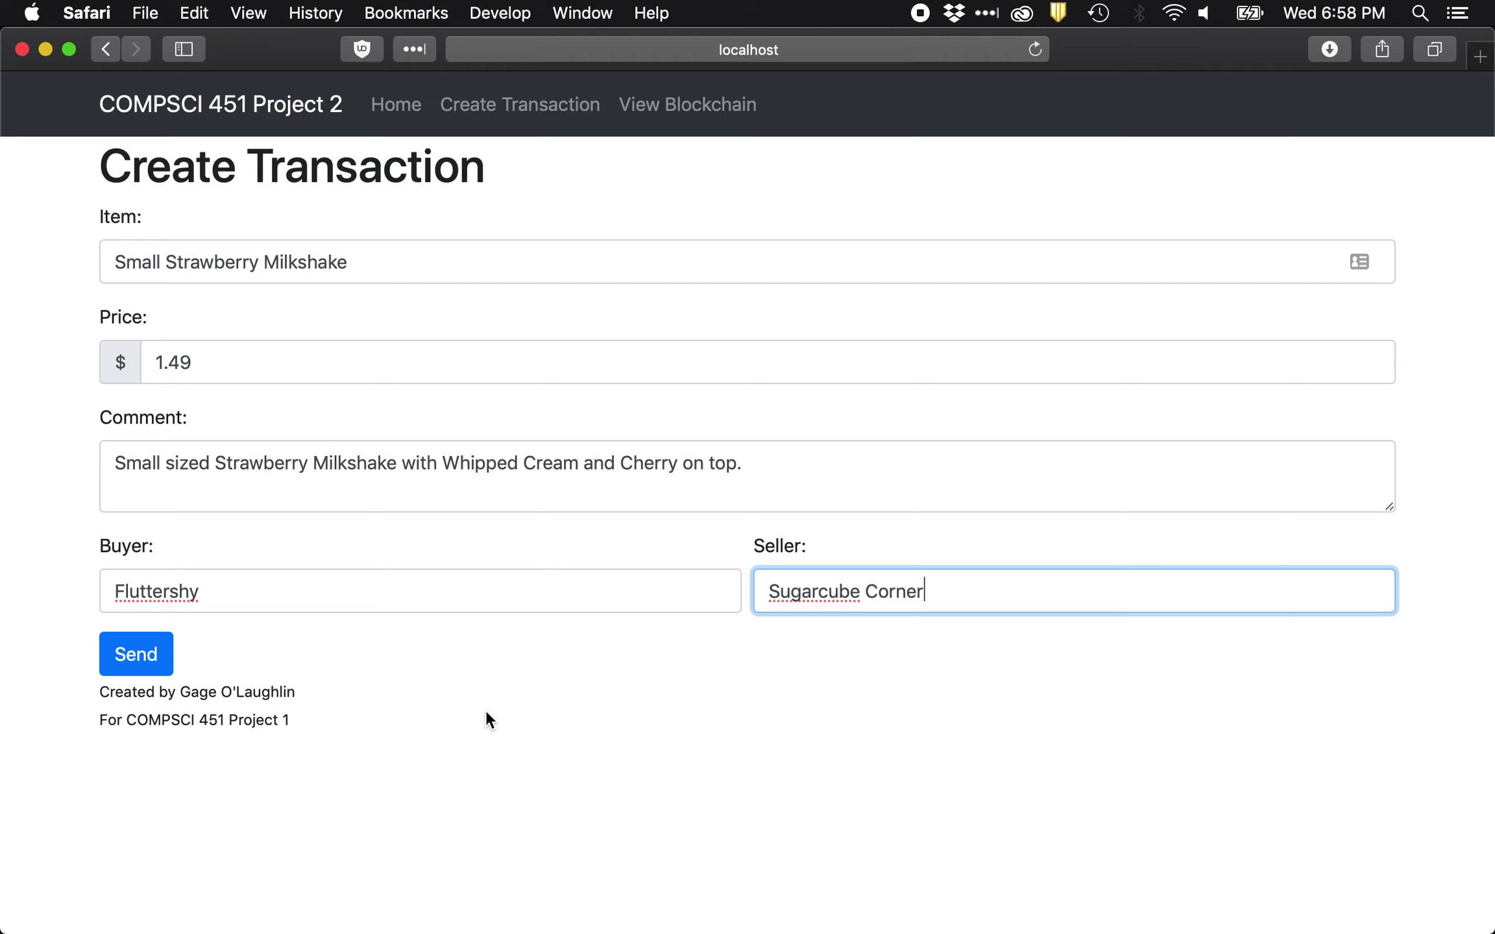
left_click(558, 704)
left_click(153, 662)
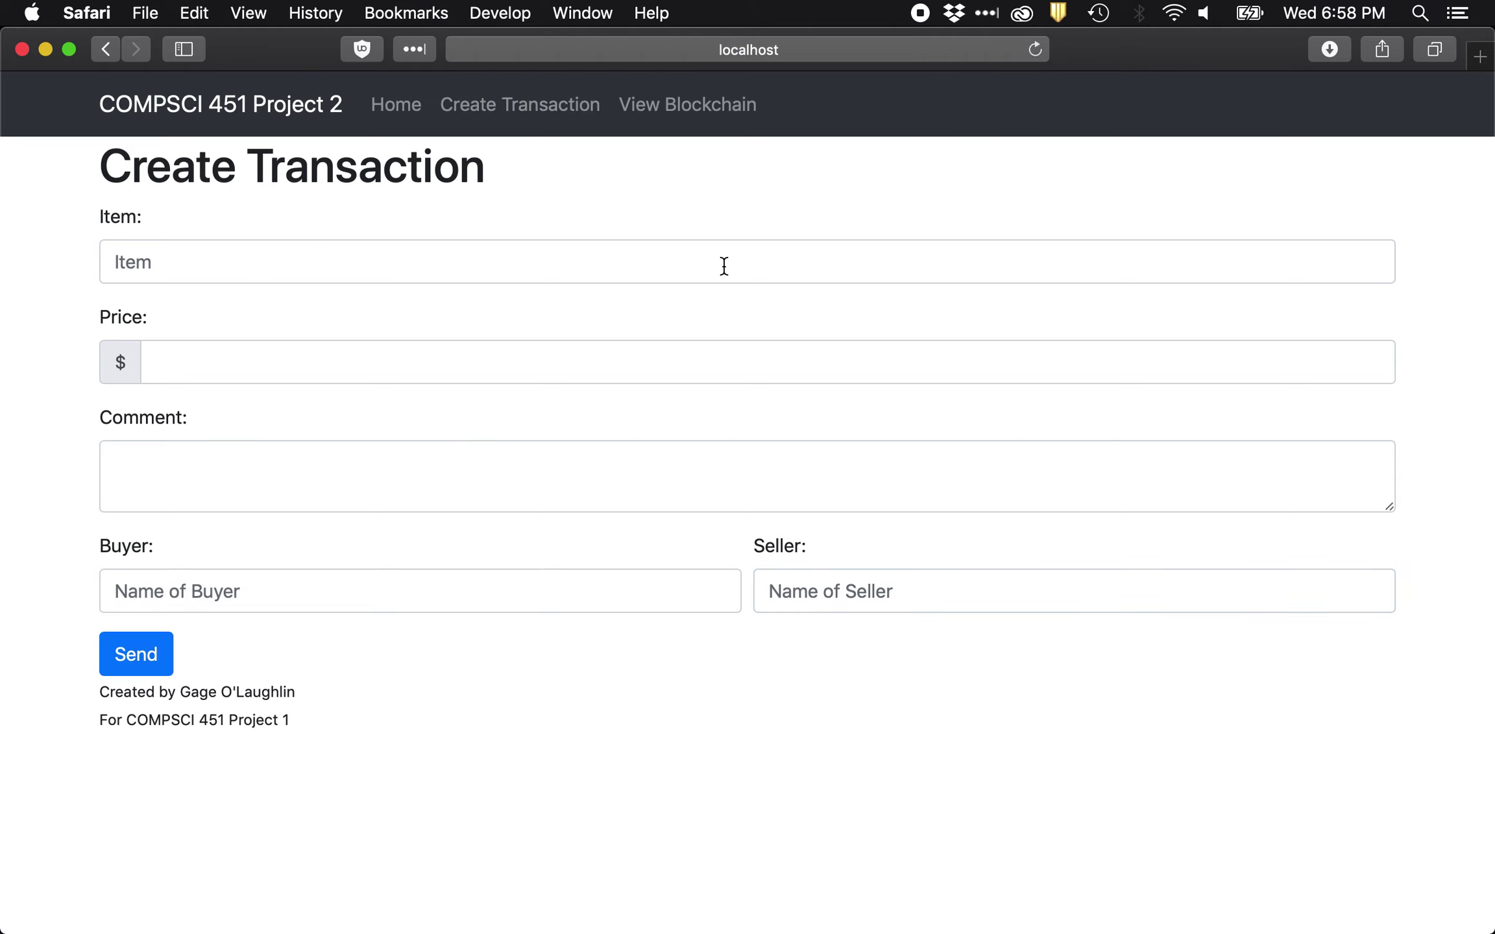
- Review the transactions recorded in the blockchain and return to the home page
left_click(678, 115)
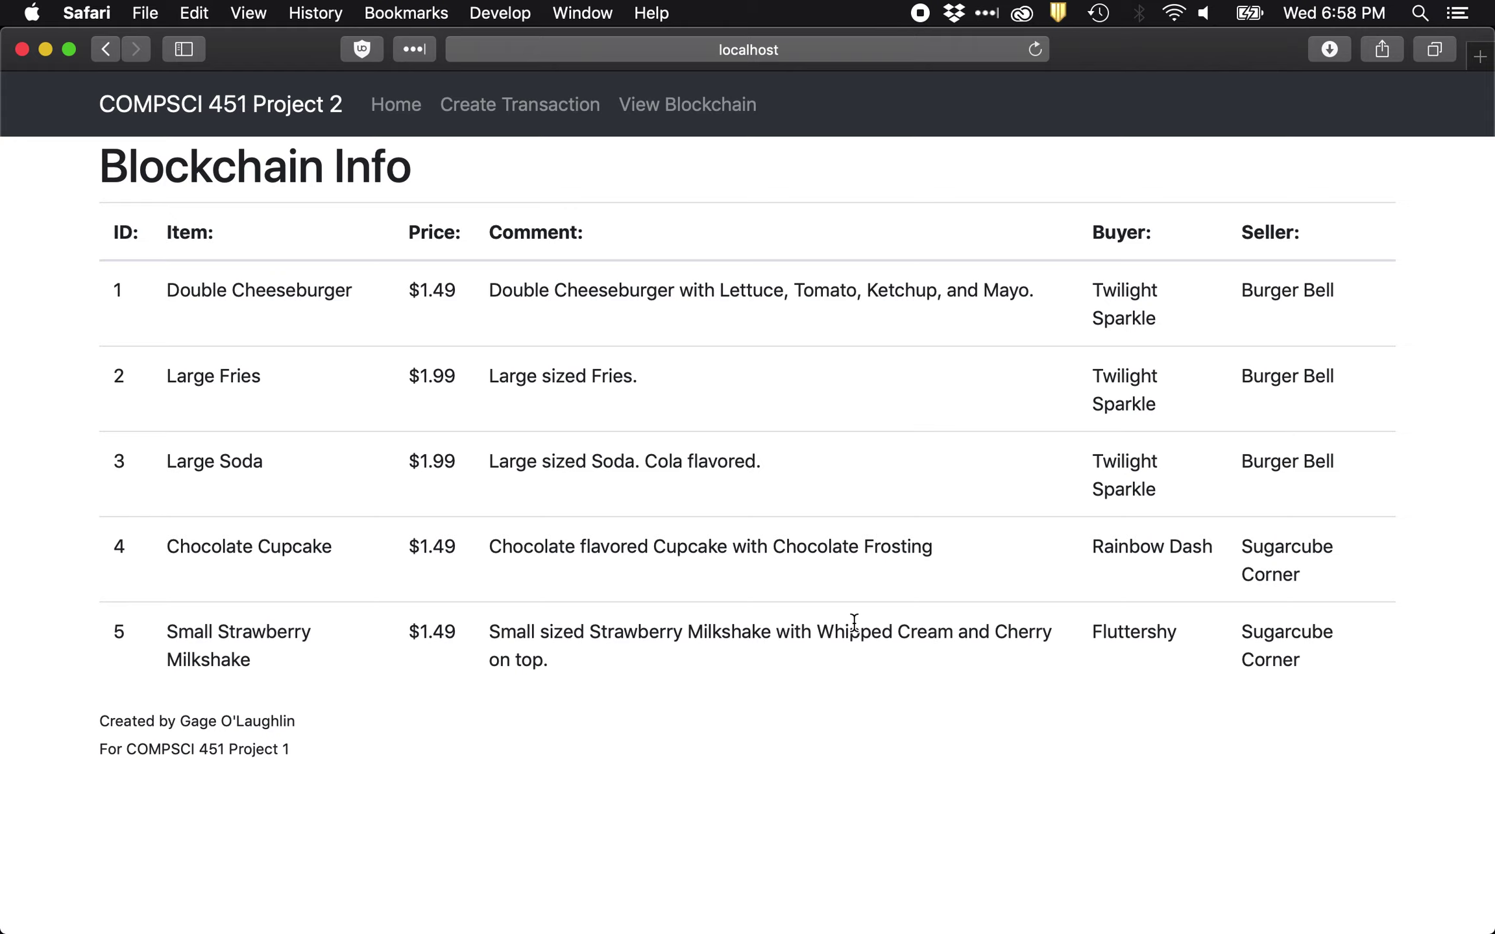
left_click(402, 115)
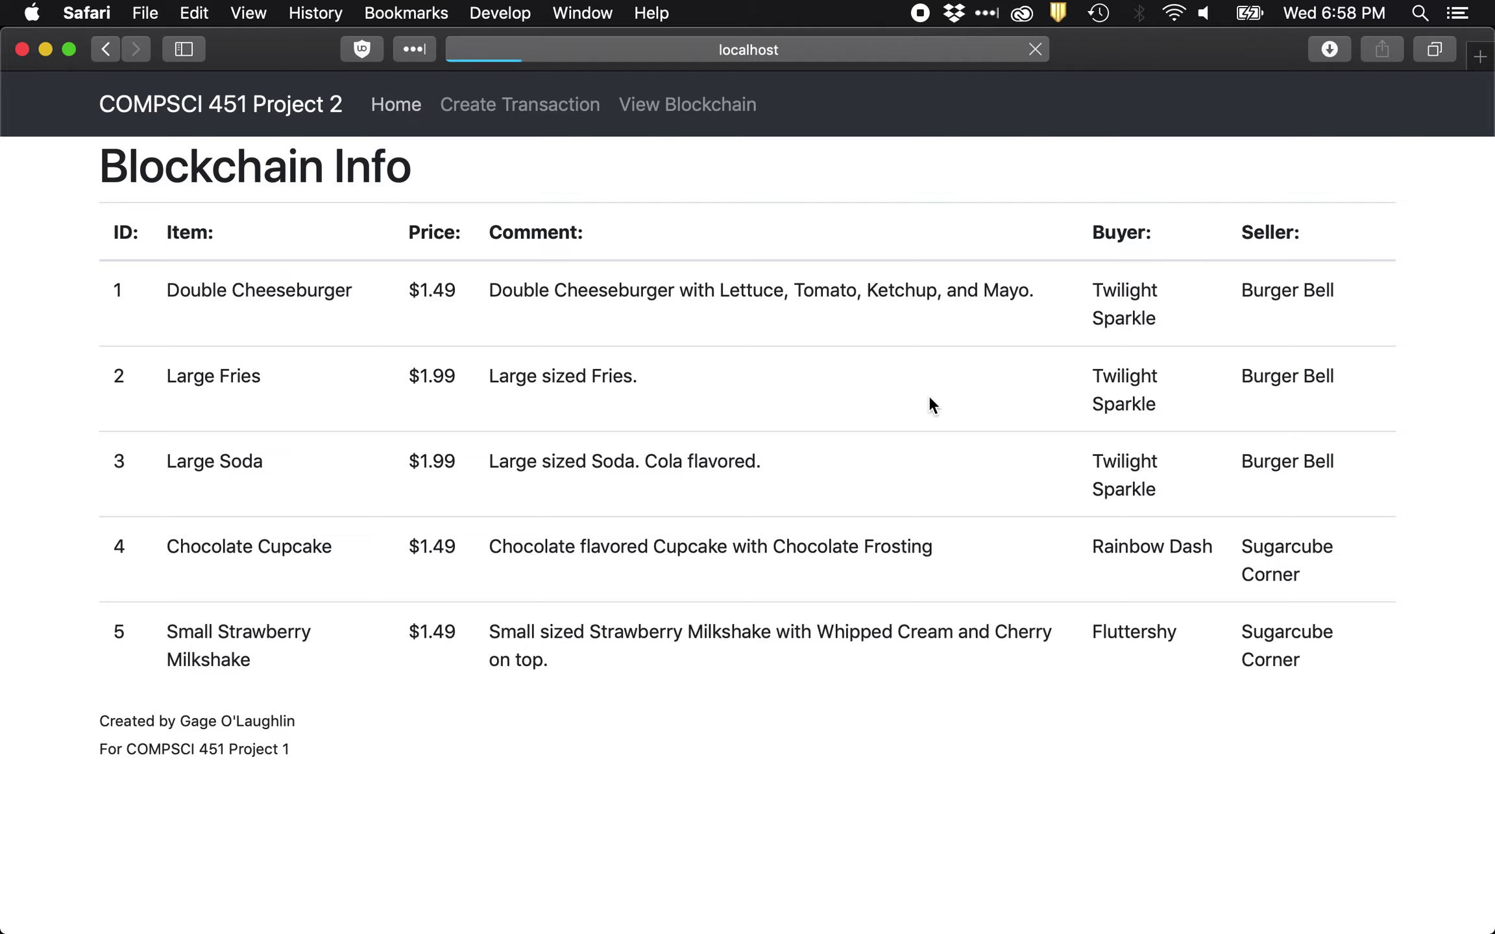